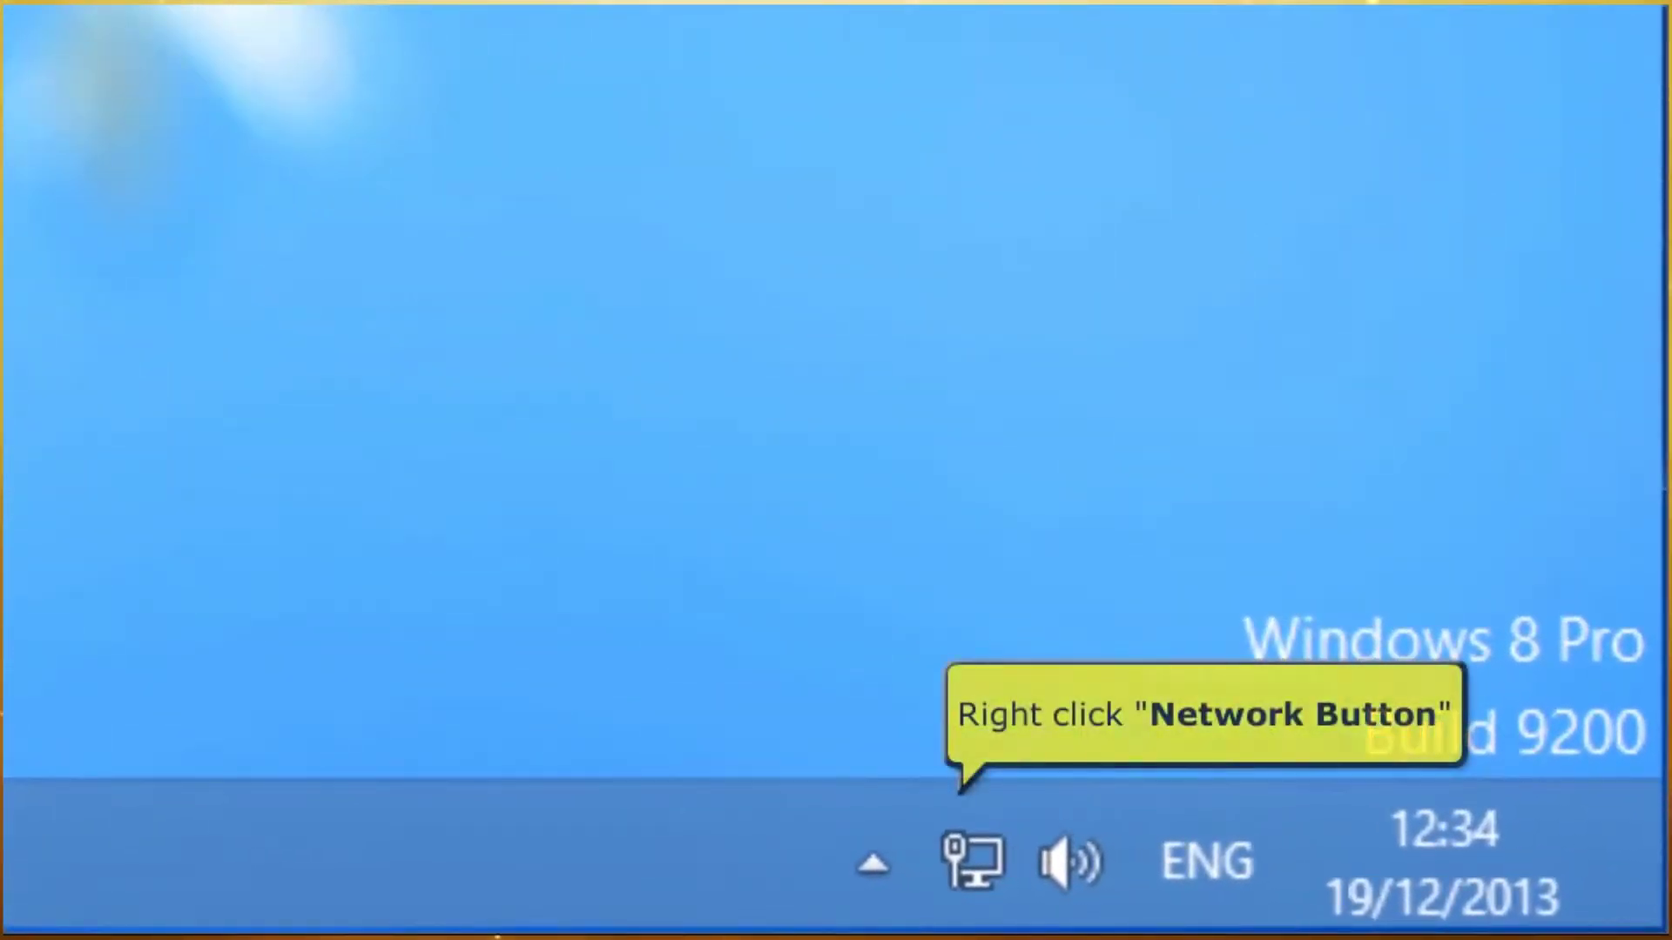
- Bring up the network connection menu from the taskbar tray icon on the Windows desktop
{"action": "right_click", "coordinate": [958, 855]}
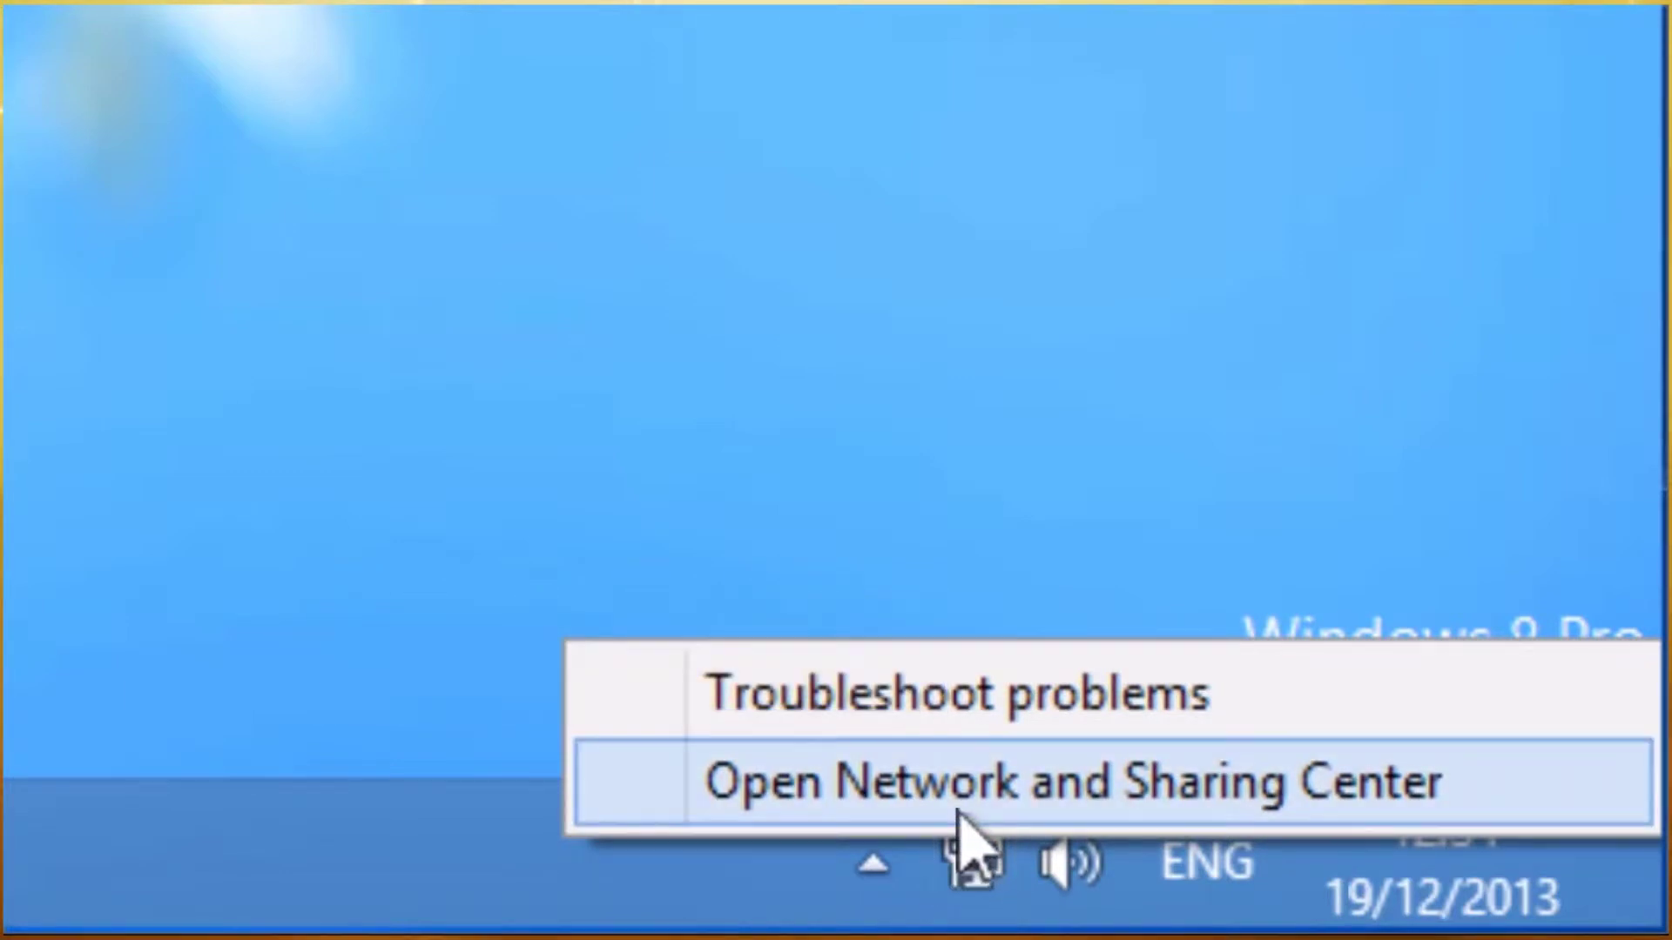
- Open the Ethernet 2 adapter properties and select Internet Protocol Version 4 (TCP/IPv4)
{"action": "left_click", "coordinate": [961, 816]}
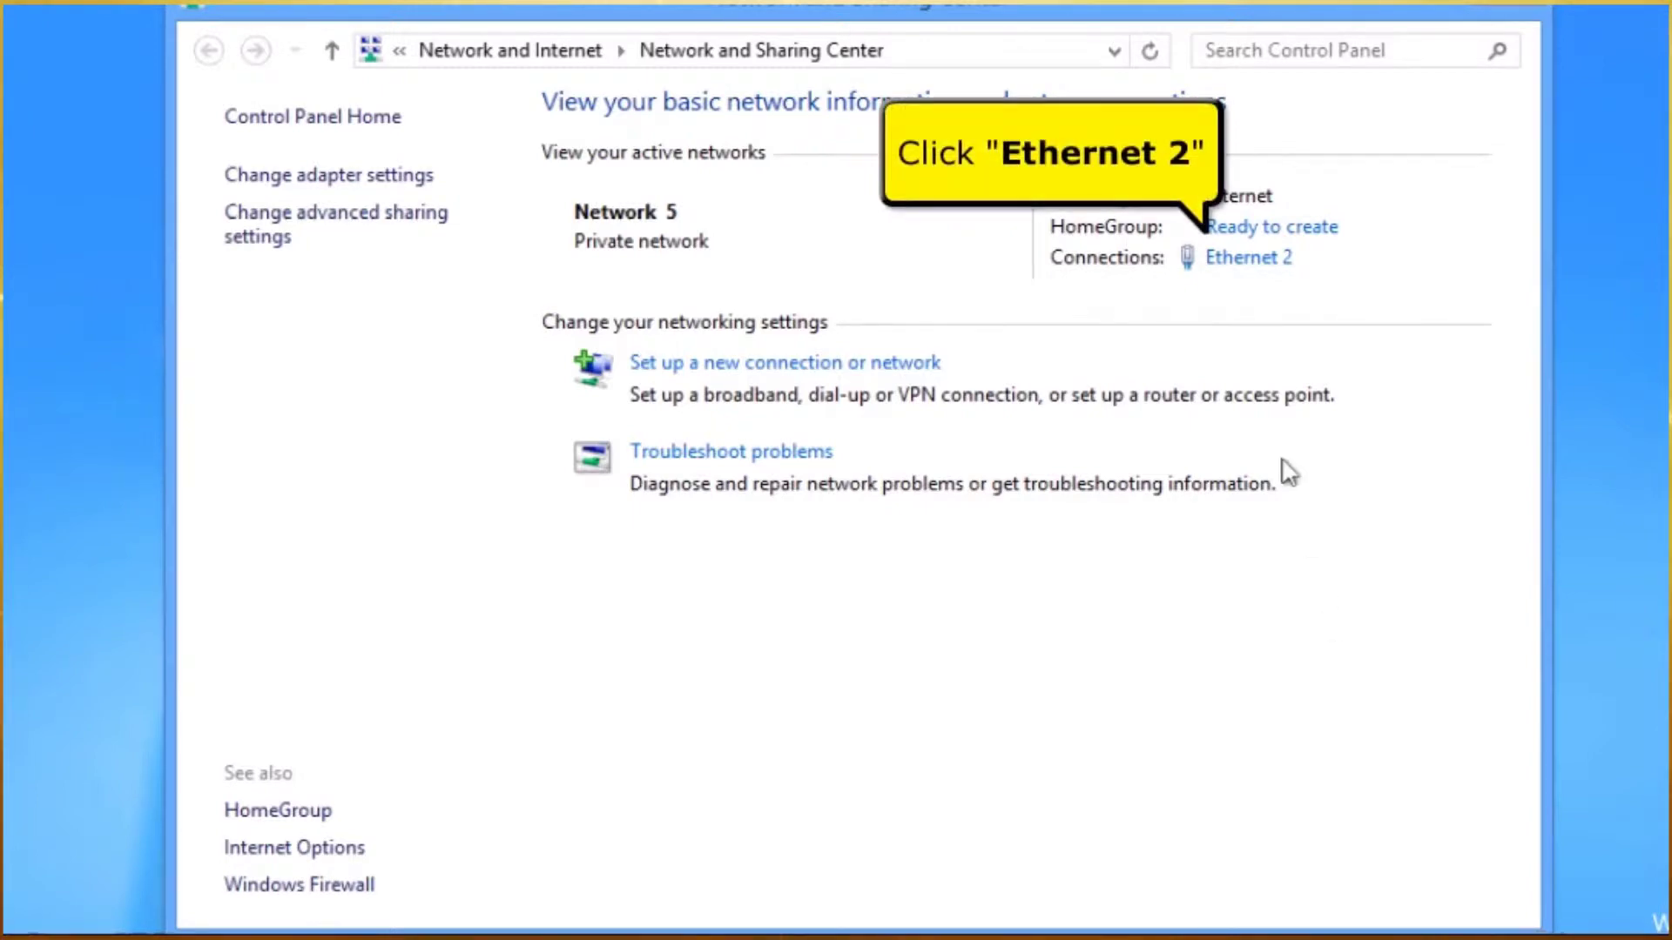
{"action": "left_click", "coordinate": [1261, 261]}
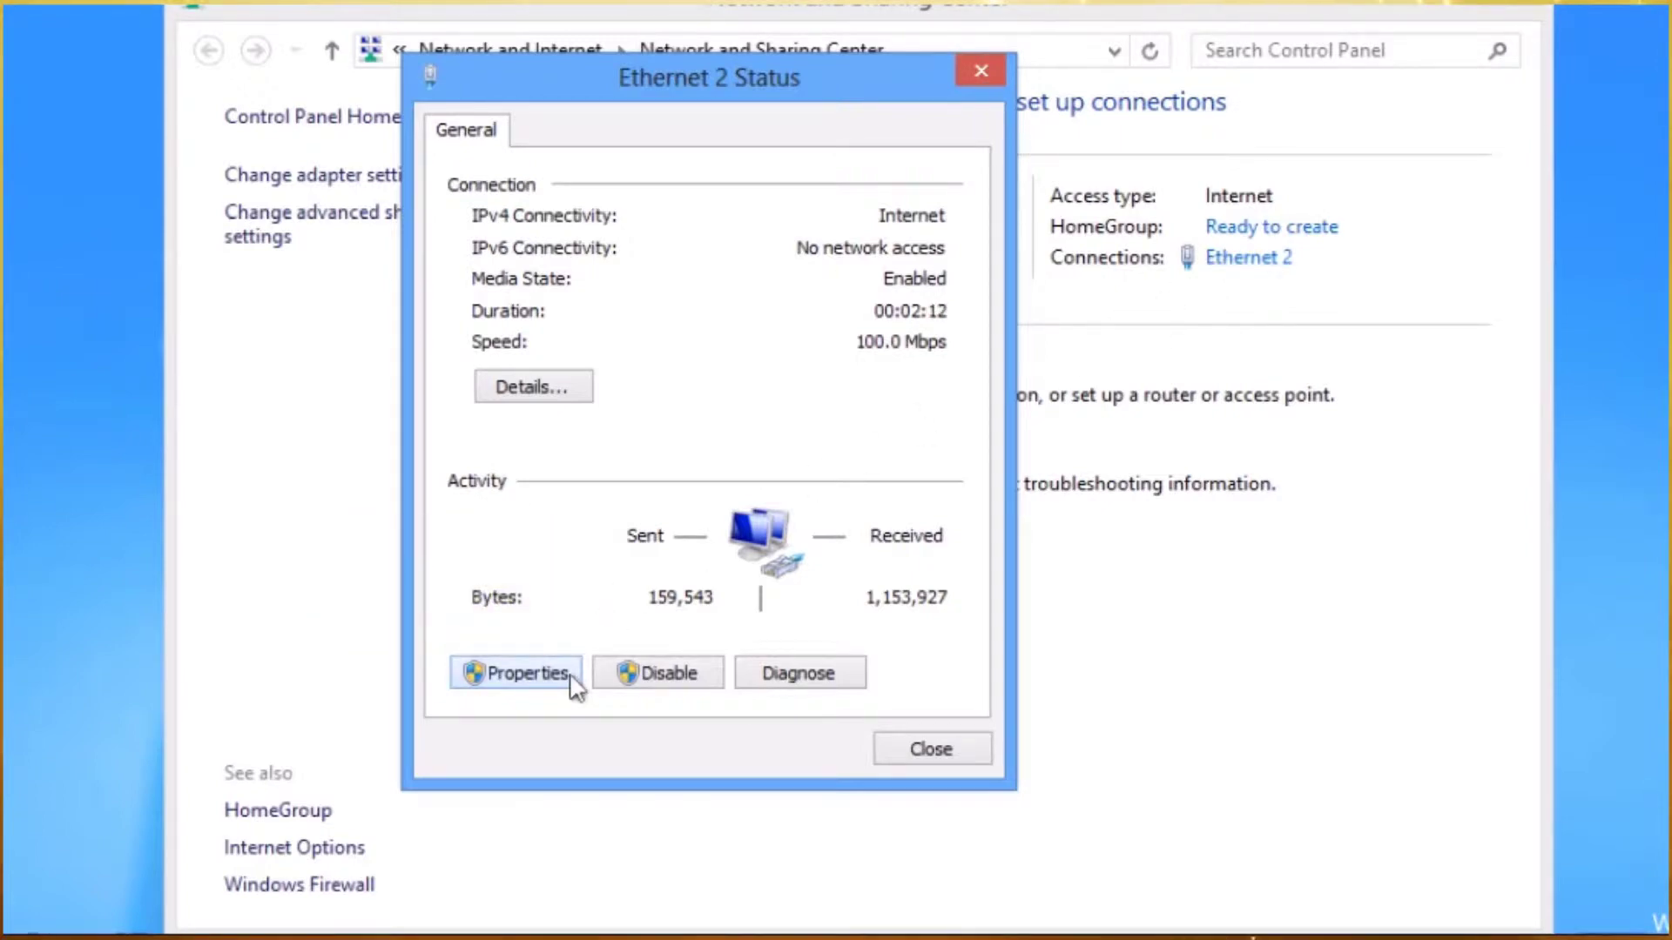
{"action": "left_click", "coordinate": [527, 673]}
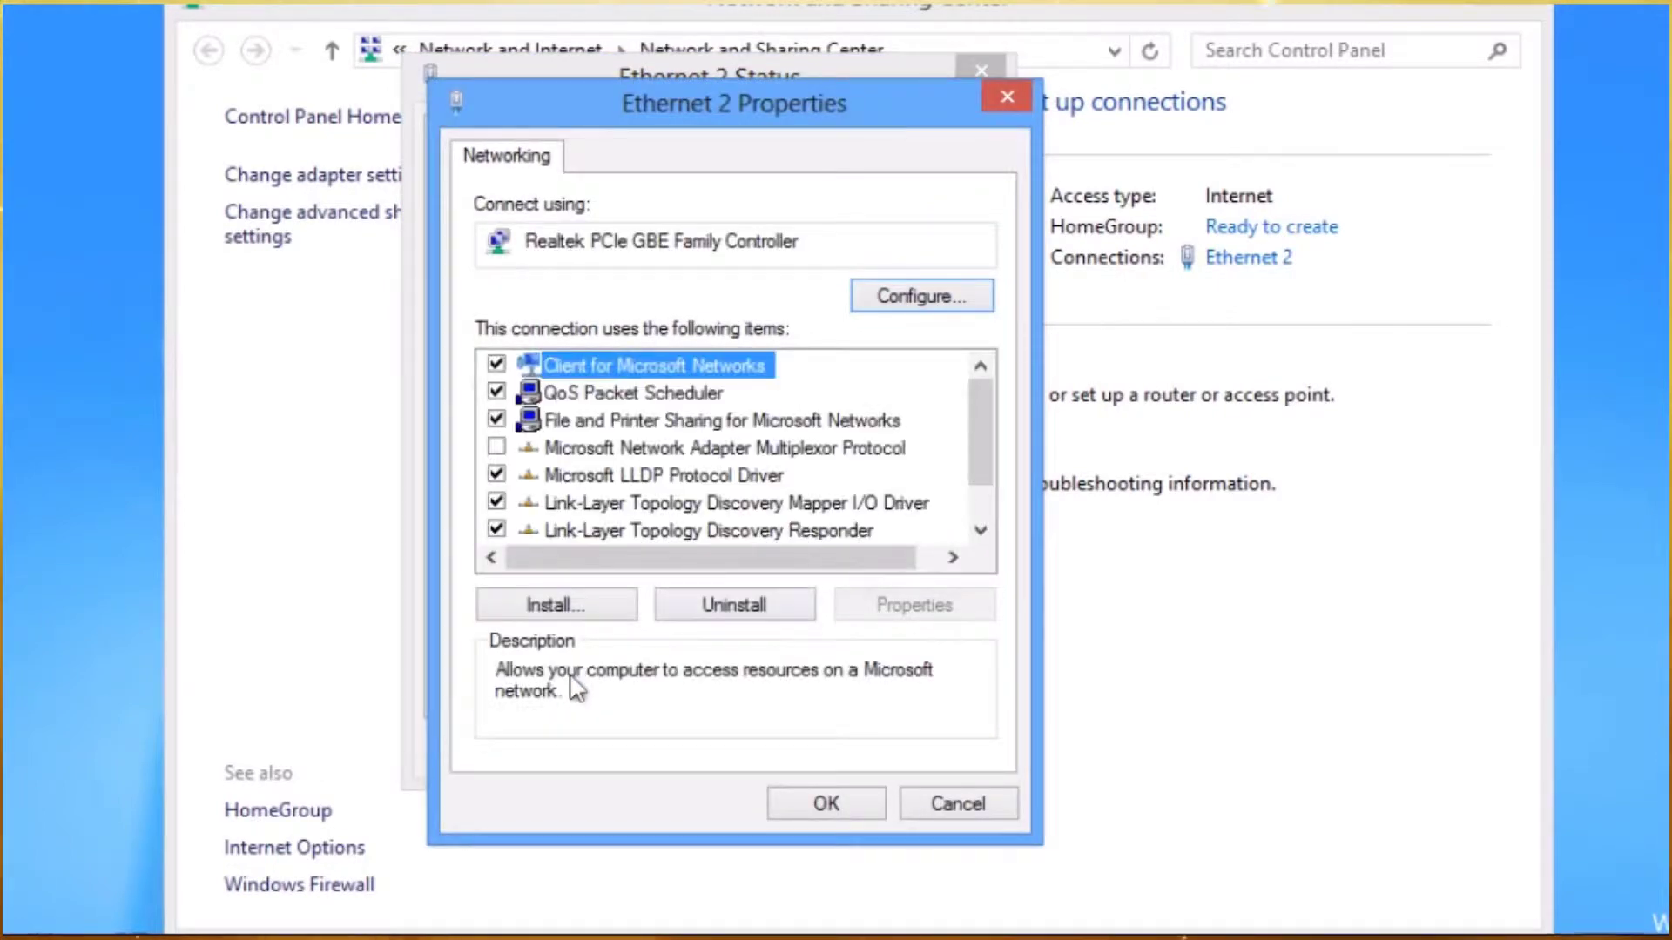
{"action": "left_click_drag", "start_coordinate": [980, 418], "coordinate": [980, 472]}
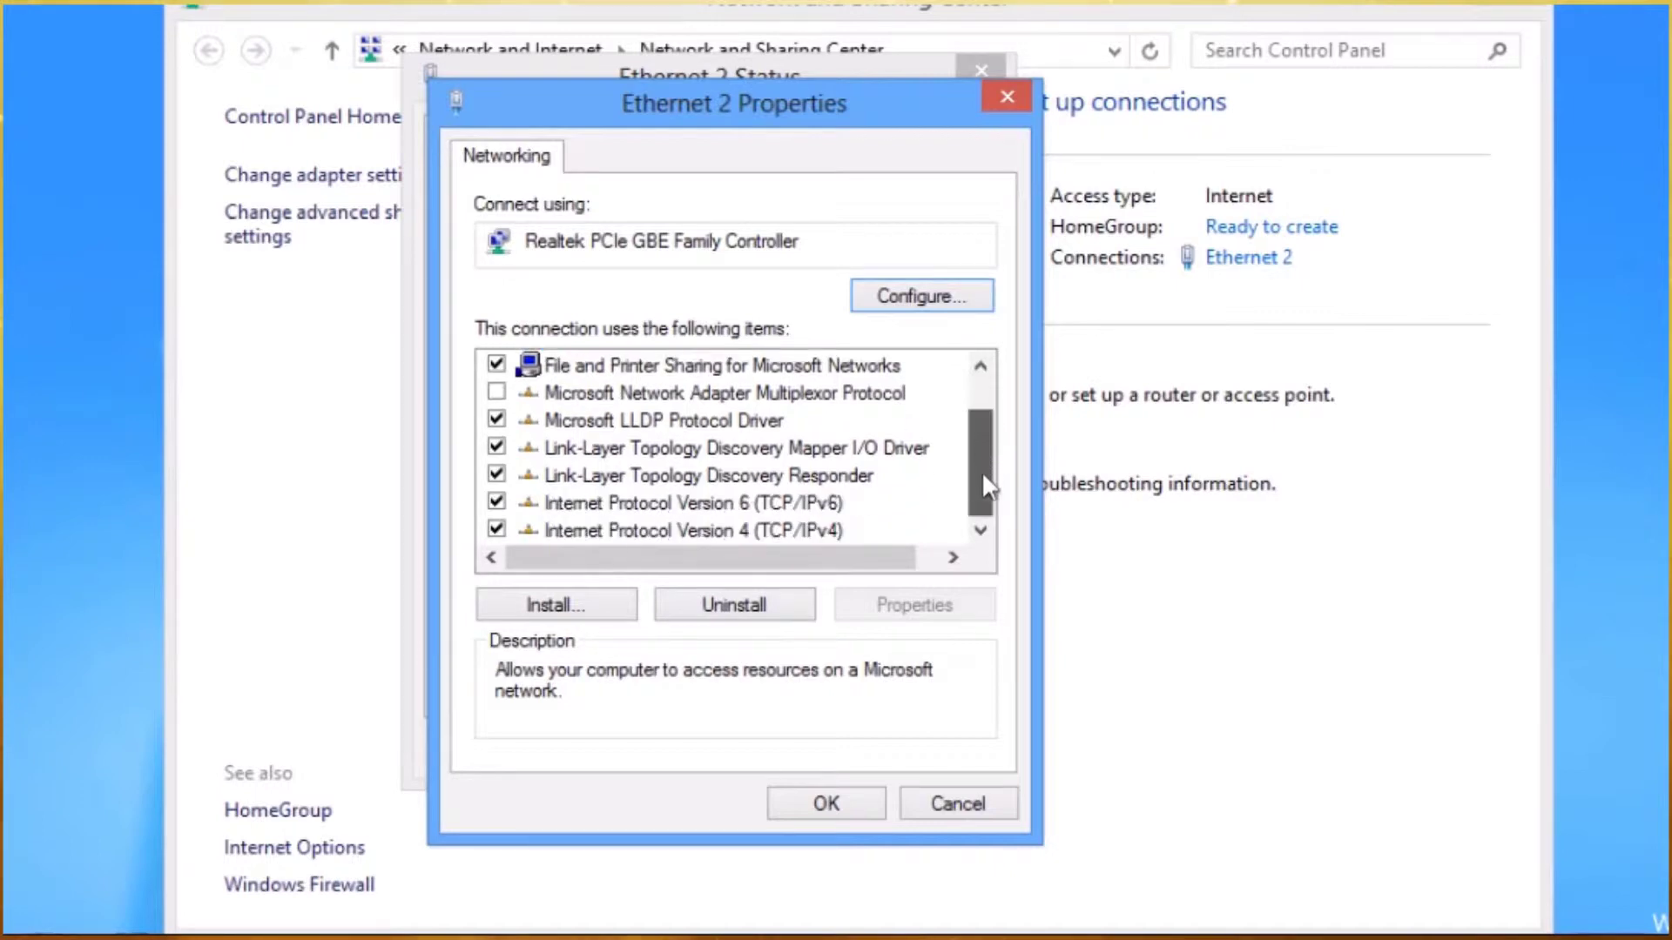
{"action": "left_click", "coordinate": [831, 533]}
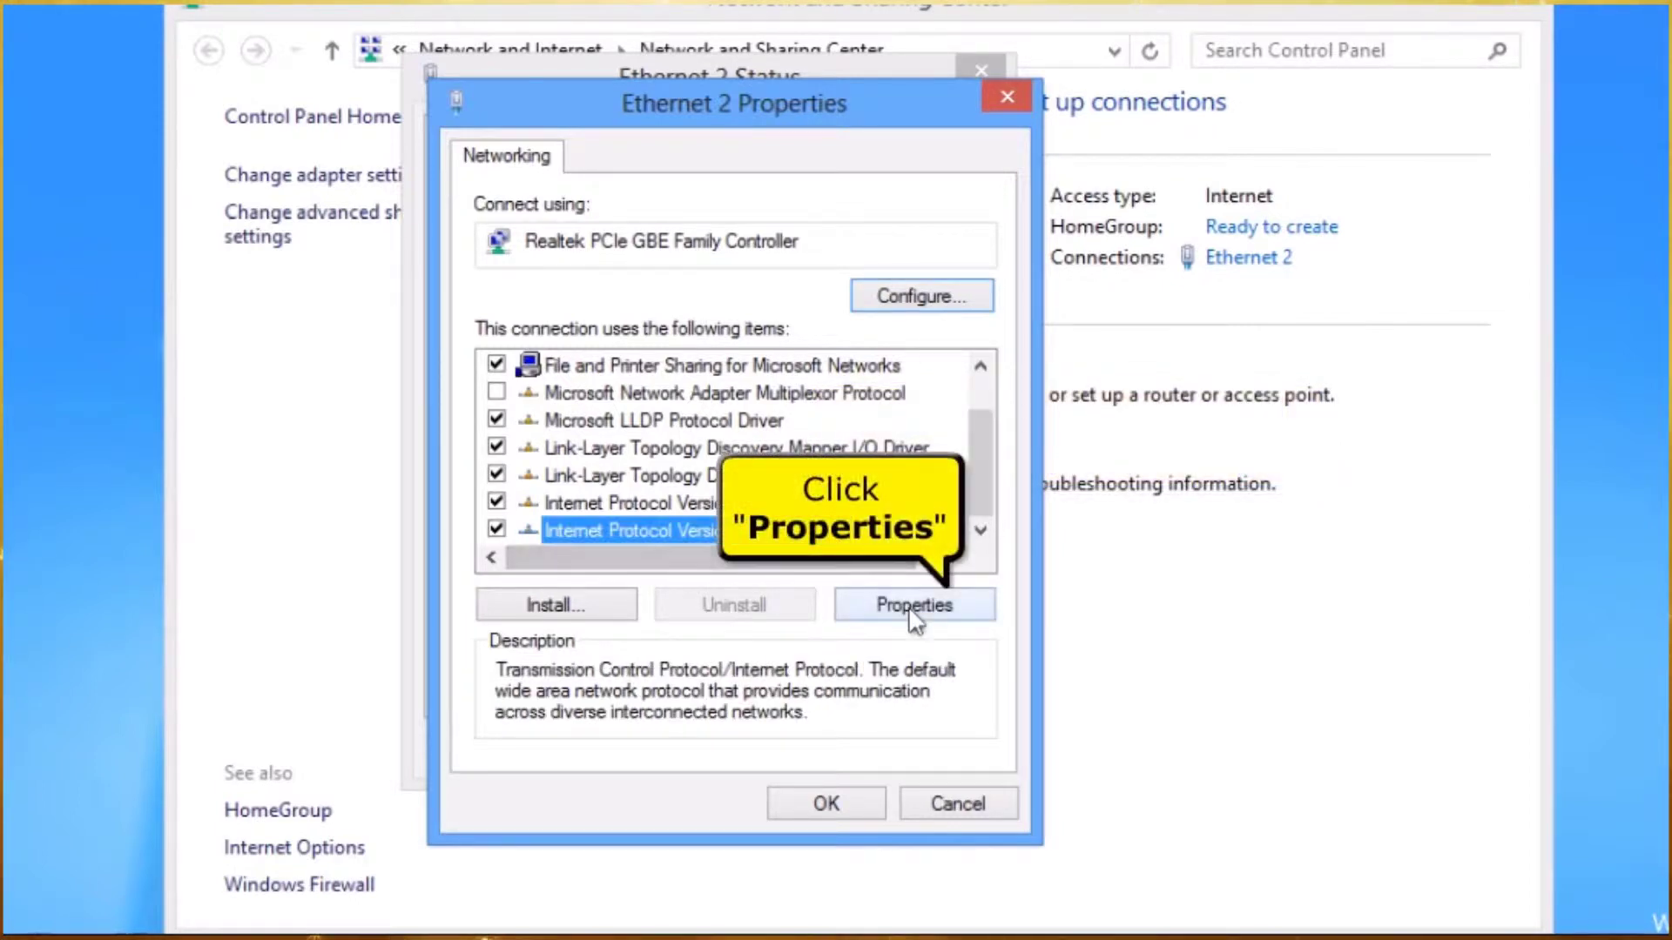
- Confirm Ethernet 2's IPv4 obtains IP and DNS addresses automatically, then close its properties
{"action": "left_click", "coordinate": [910, 611]}
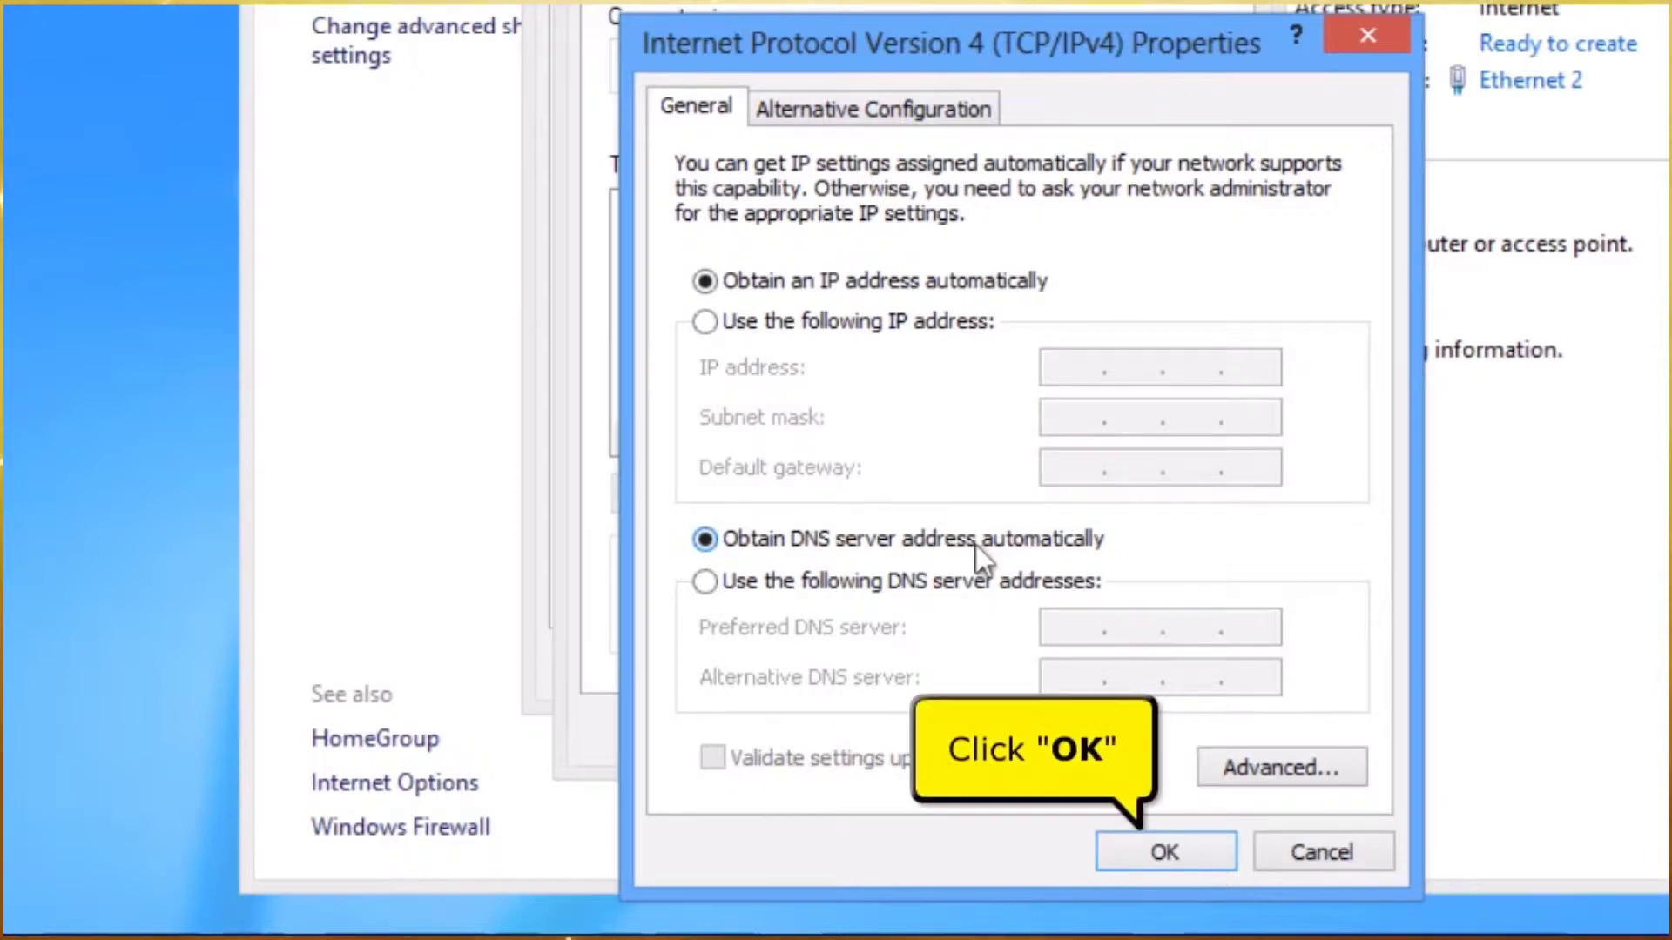
{"action": "left_click", "coordinate": [1132, 866]}
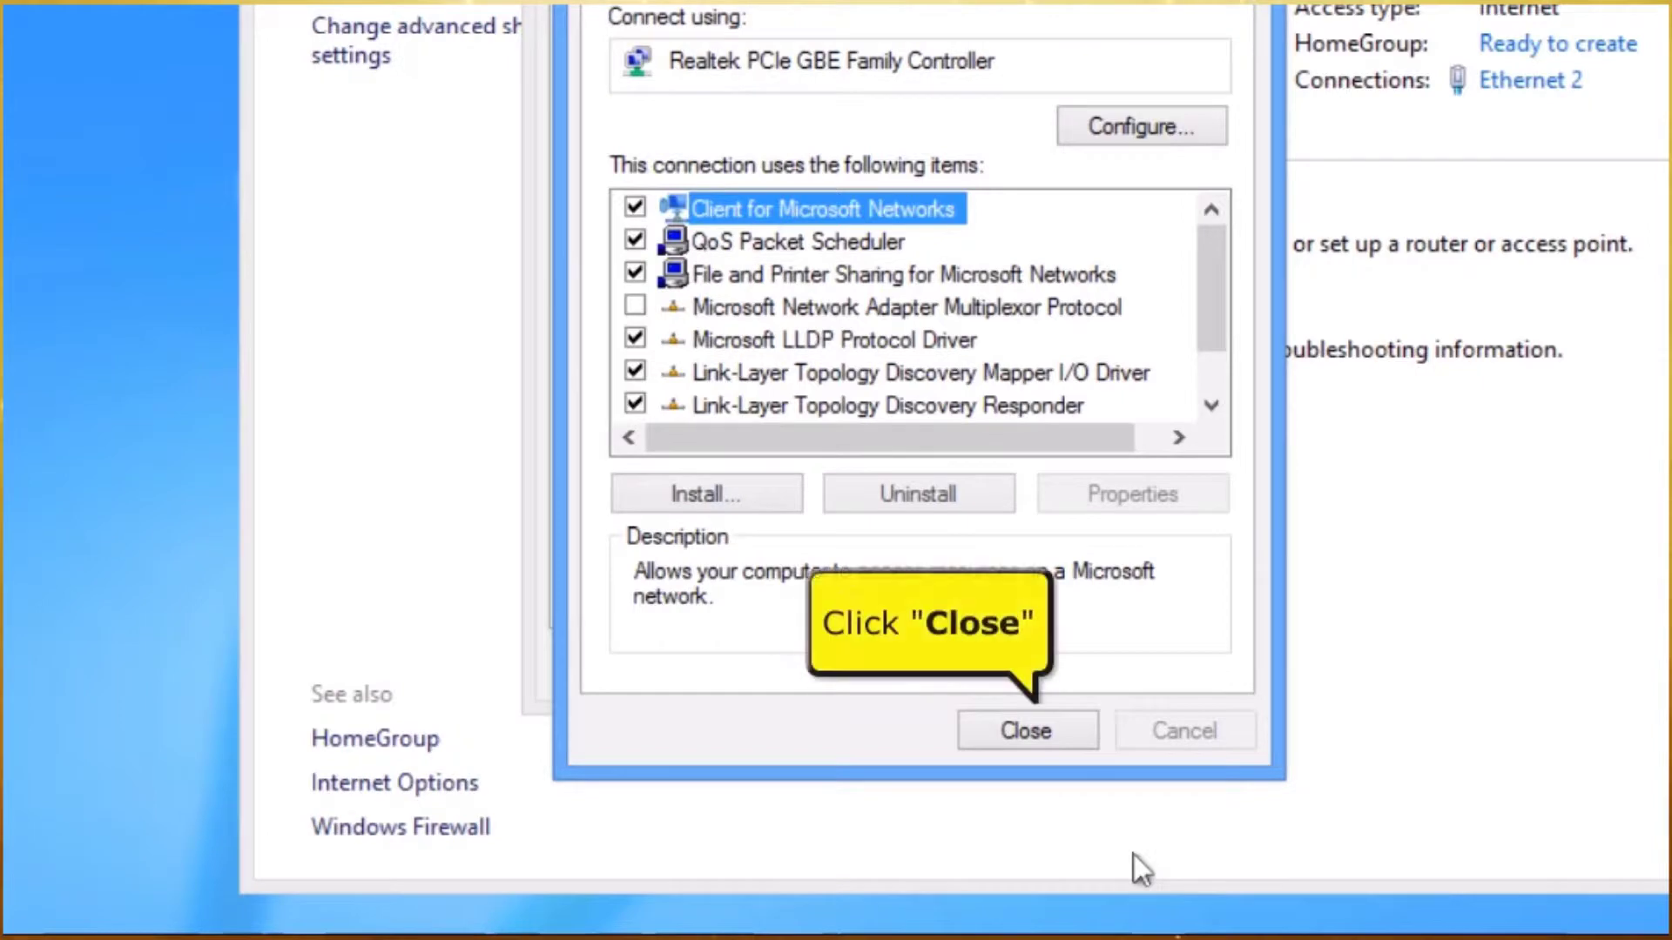
{"action": "left_click", "coordinate": [1069, 734]}
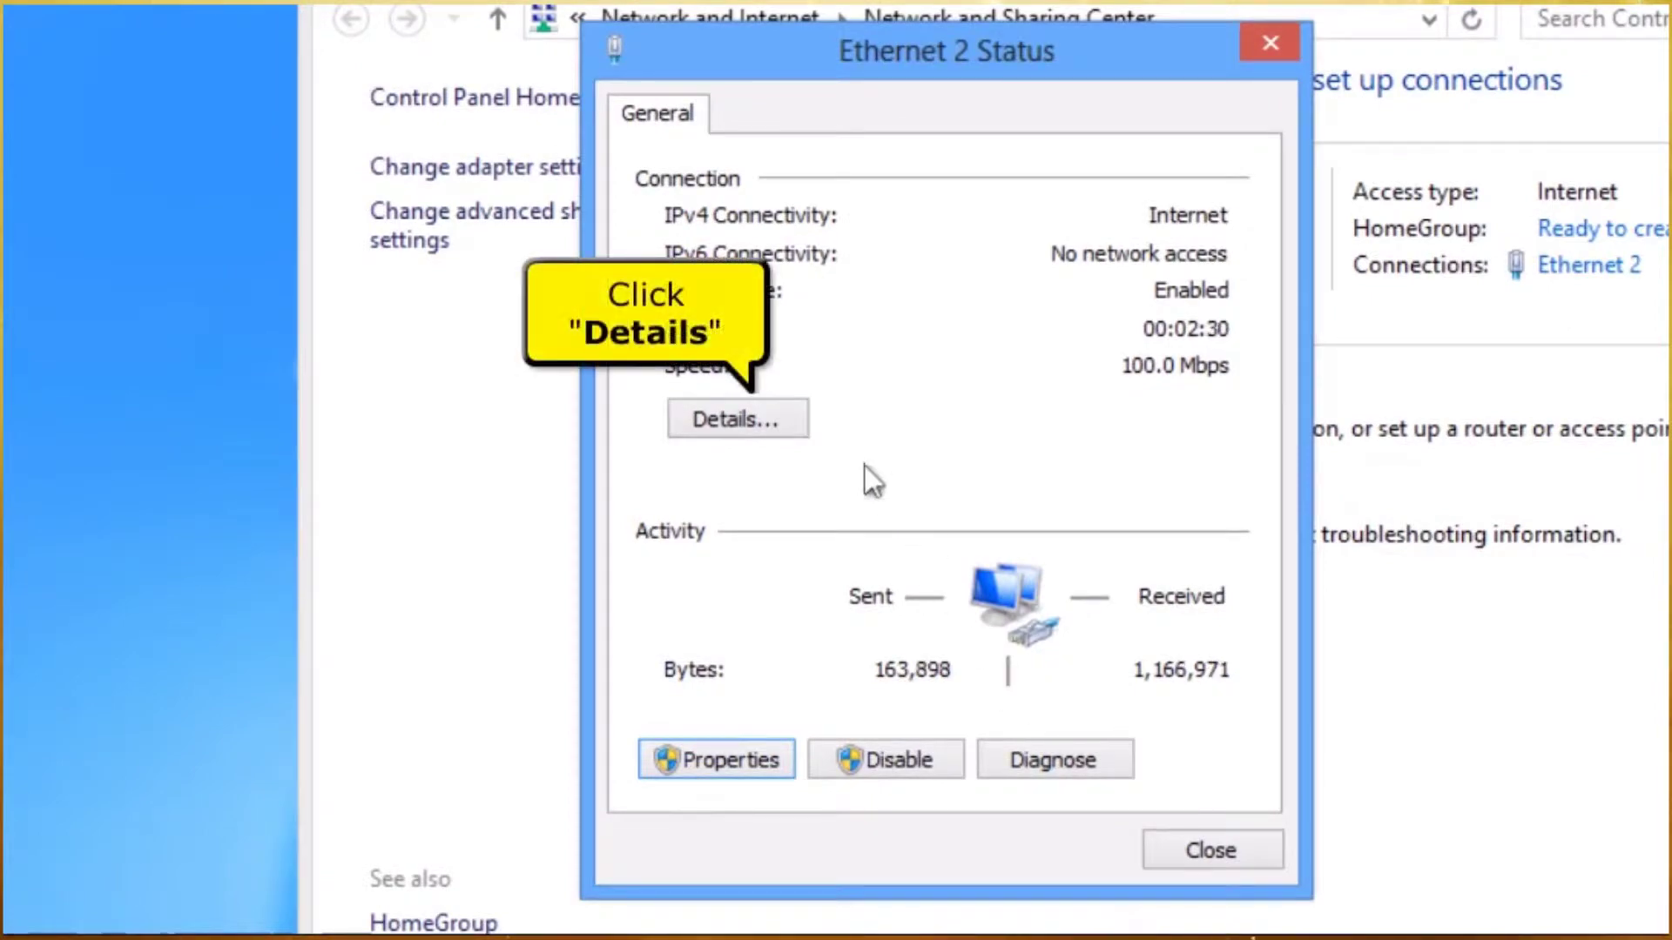
- Check Ethernet 2's physical address and 192.168.1.1 gateway, then close all network windows
{"action": "left_click", "coordinate": [787, 417]}
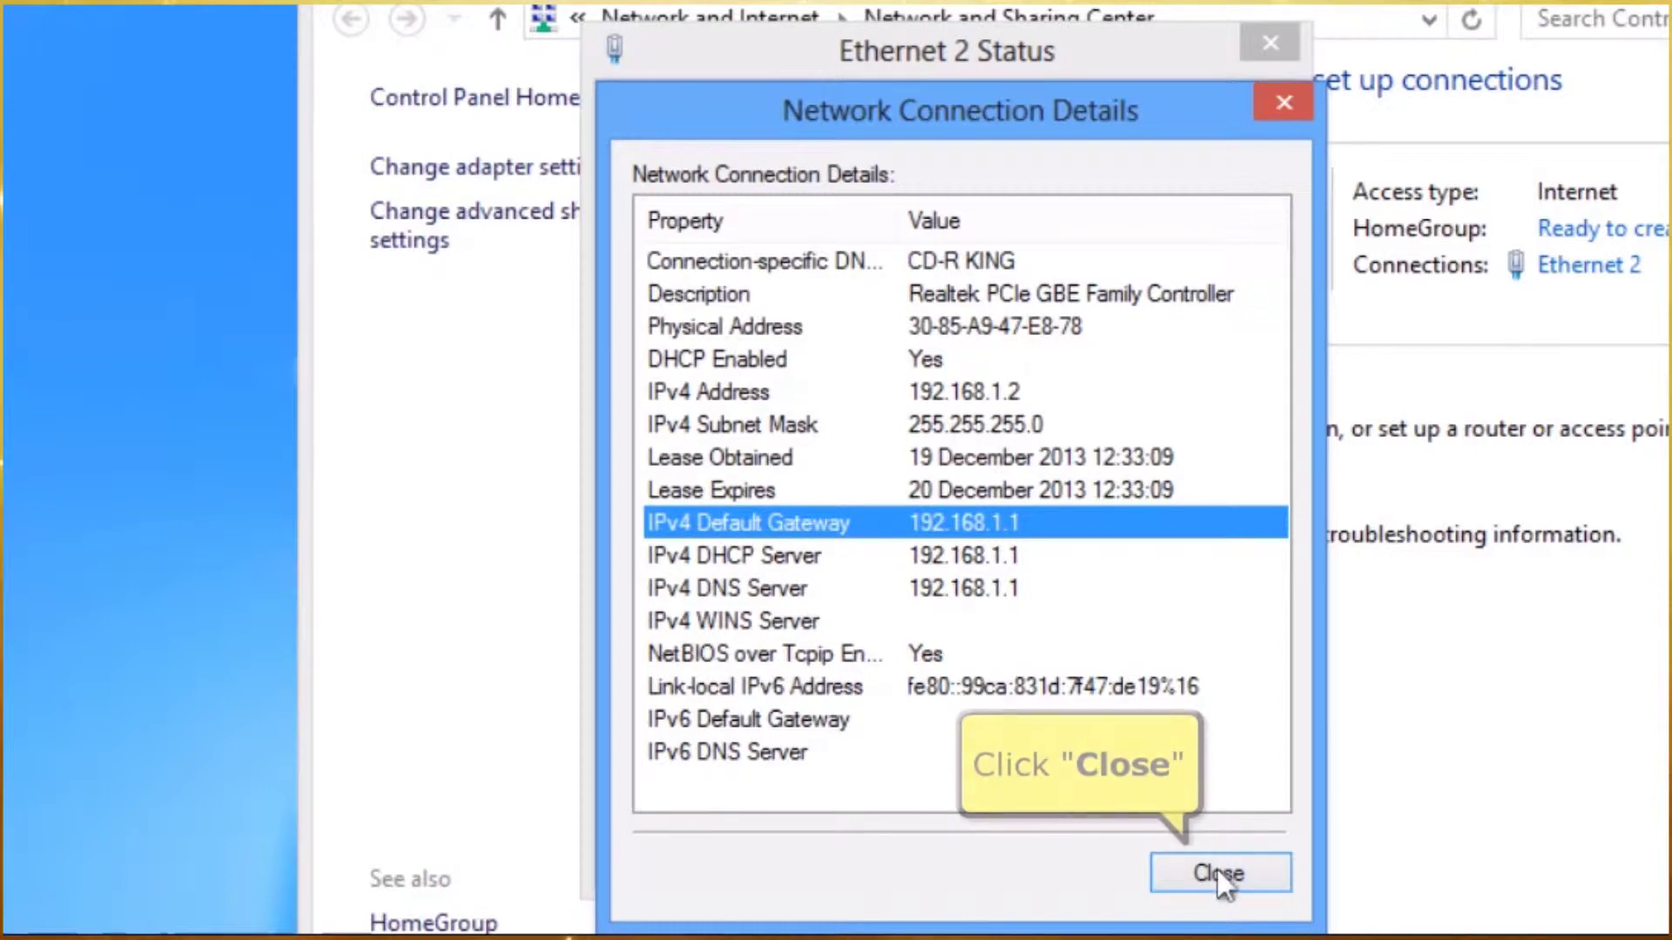
{"action": "left_click", "coordinate": [1215, 871]}
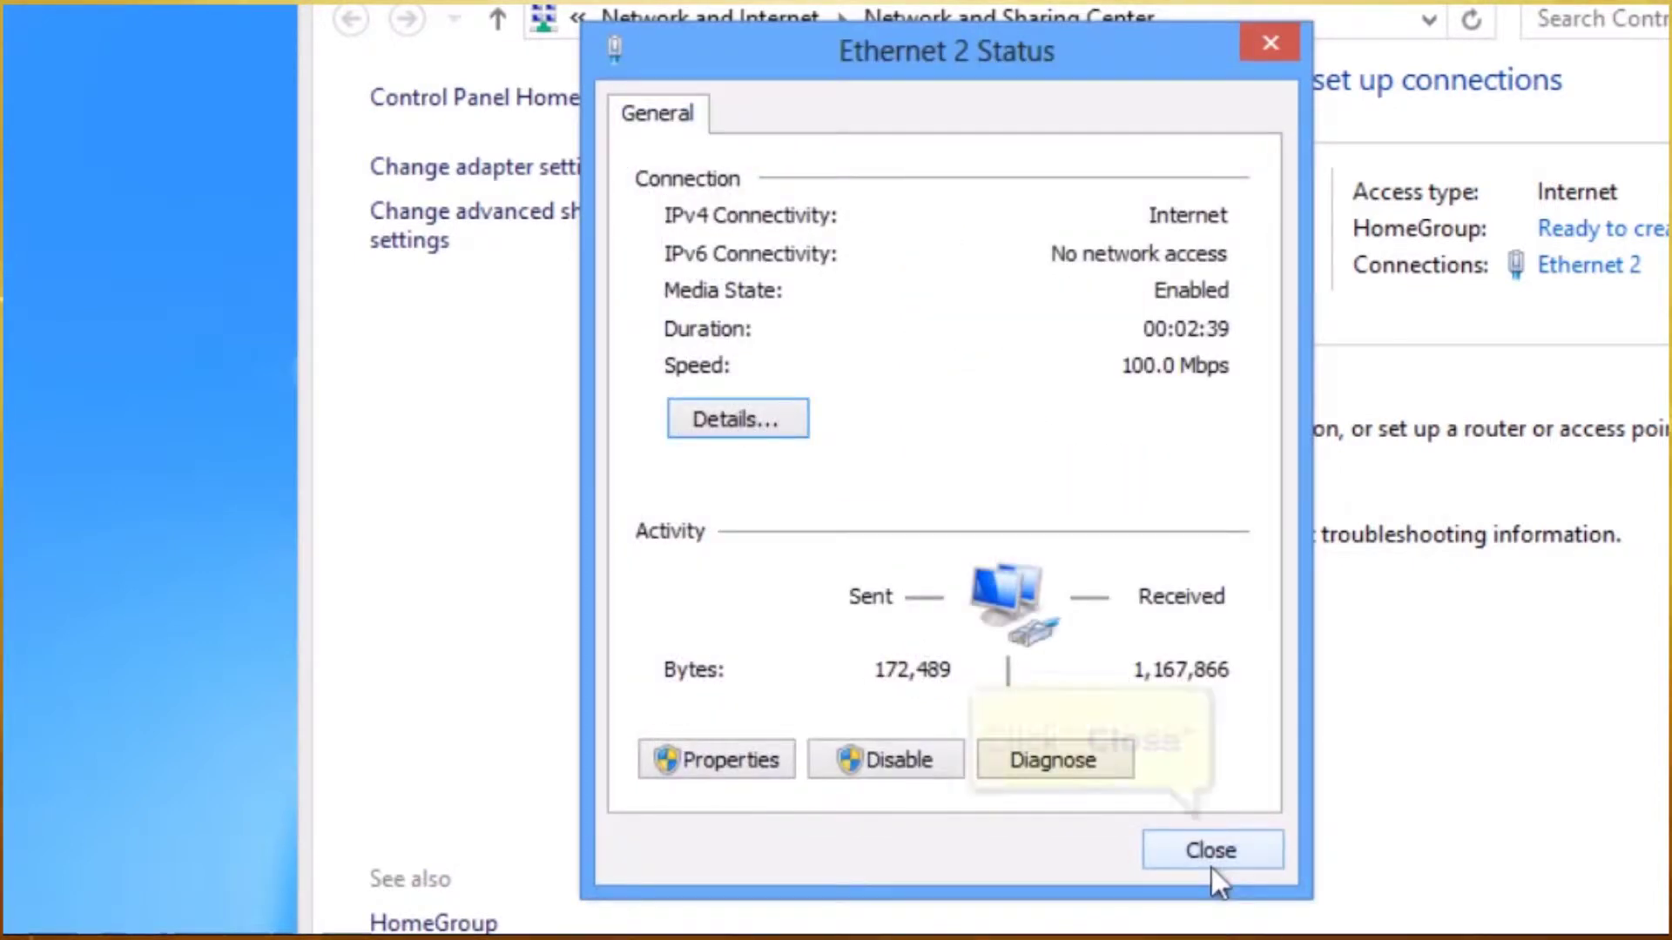
{"action": "left_click", "coordinate": [1208, 854]}
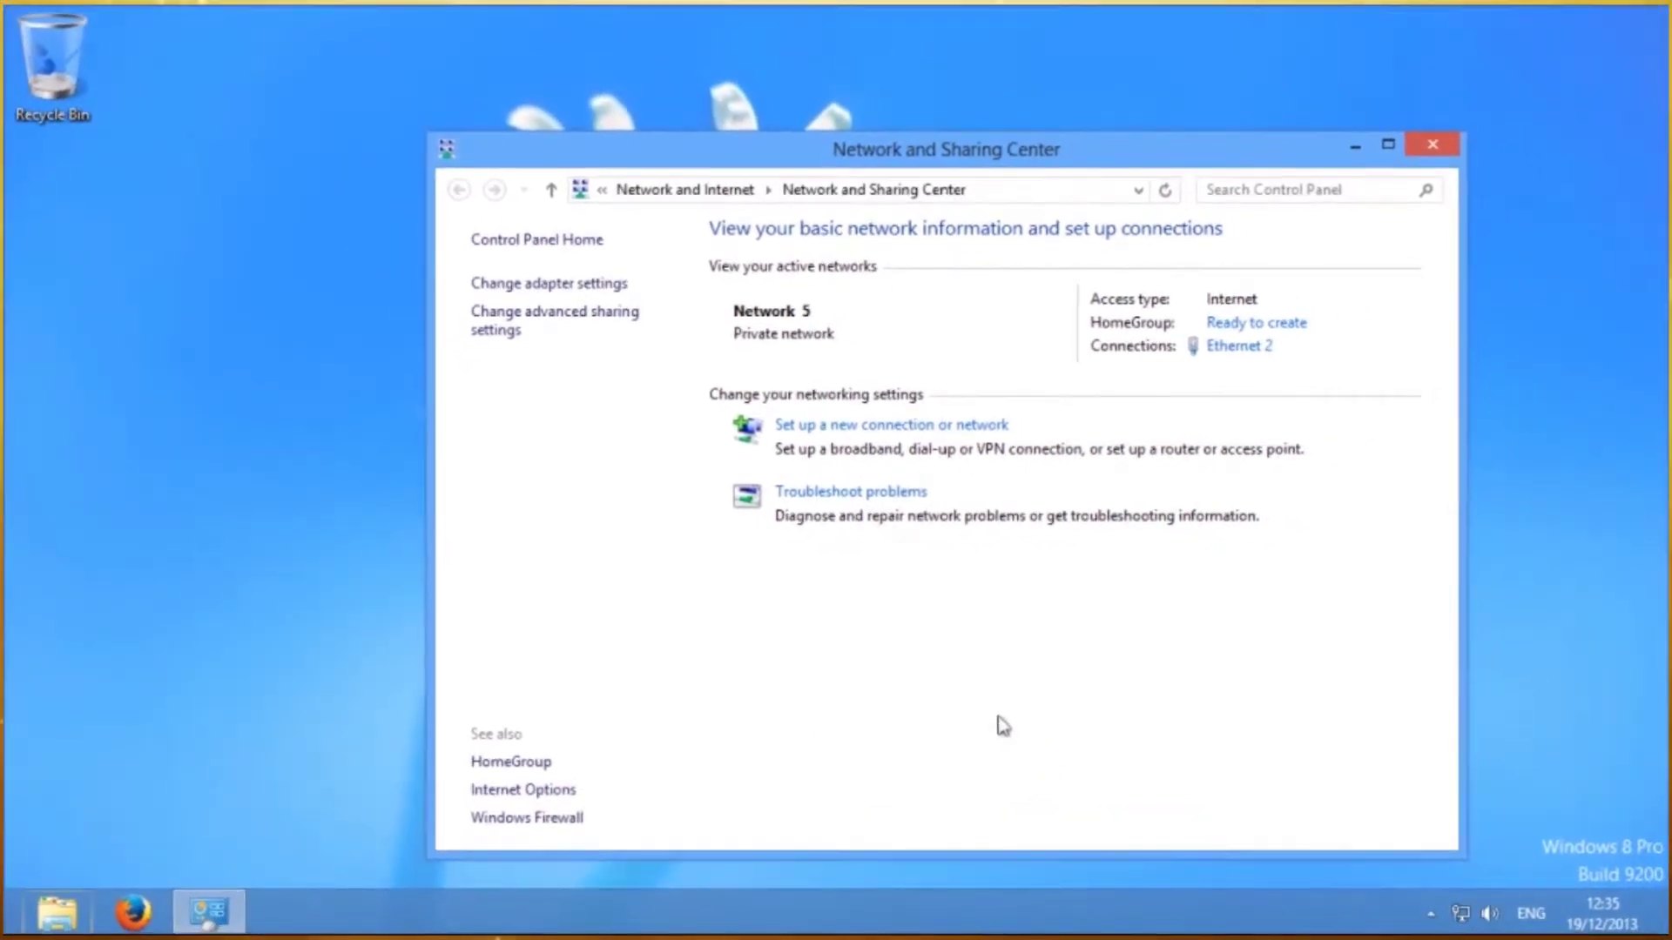
{"action": "left_click", "coordinate": [1453, 152]}
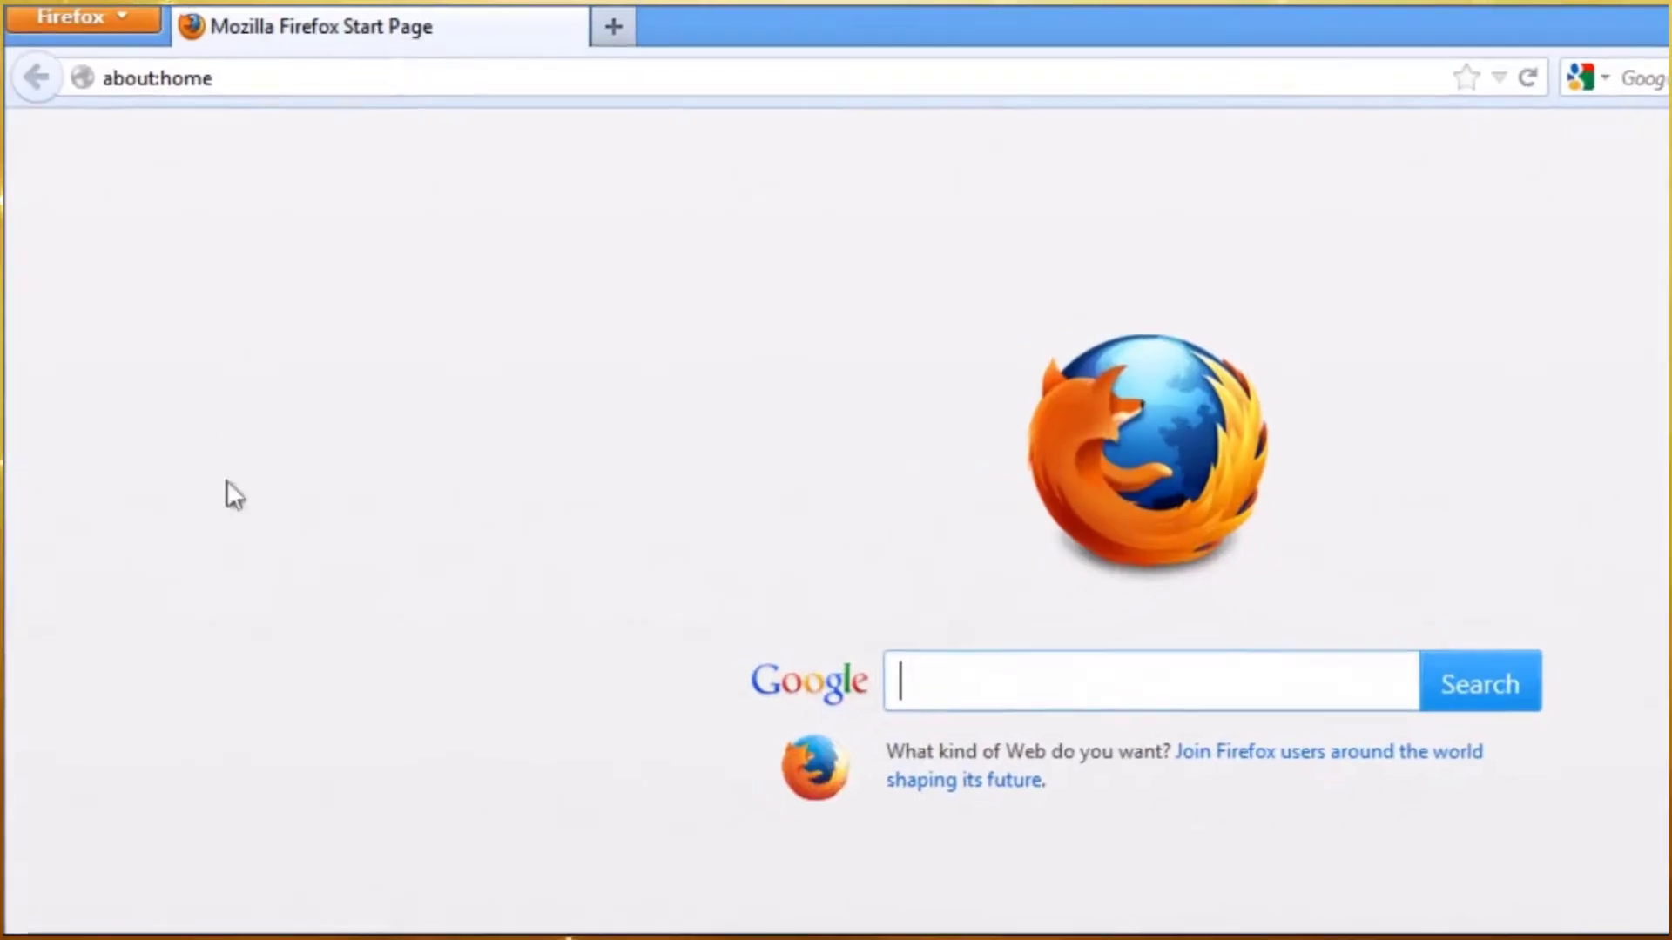
- Go to 192.168.10.1 in Firefox and sign in with the admin user name and password
{"action": "left_click", "coordinate": [238, 74]}
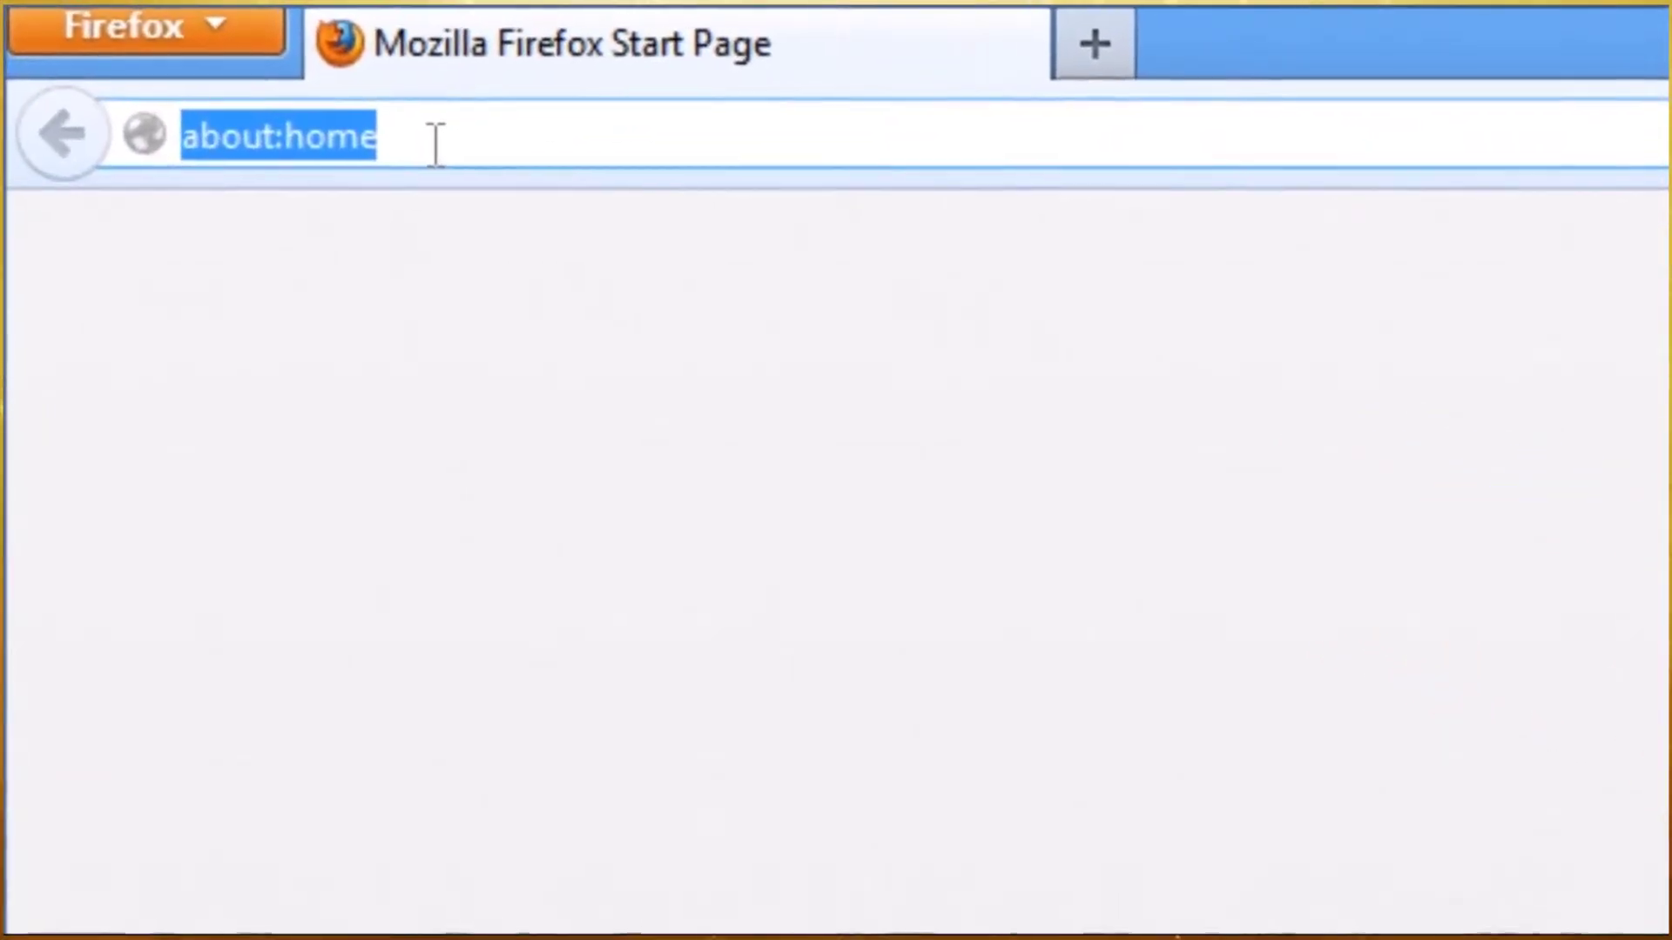
{"action": "type", "text": "192."}
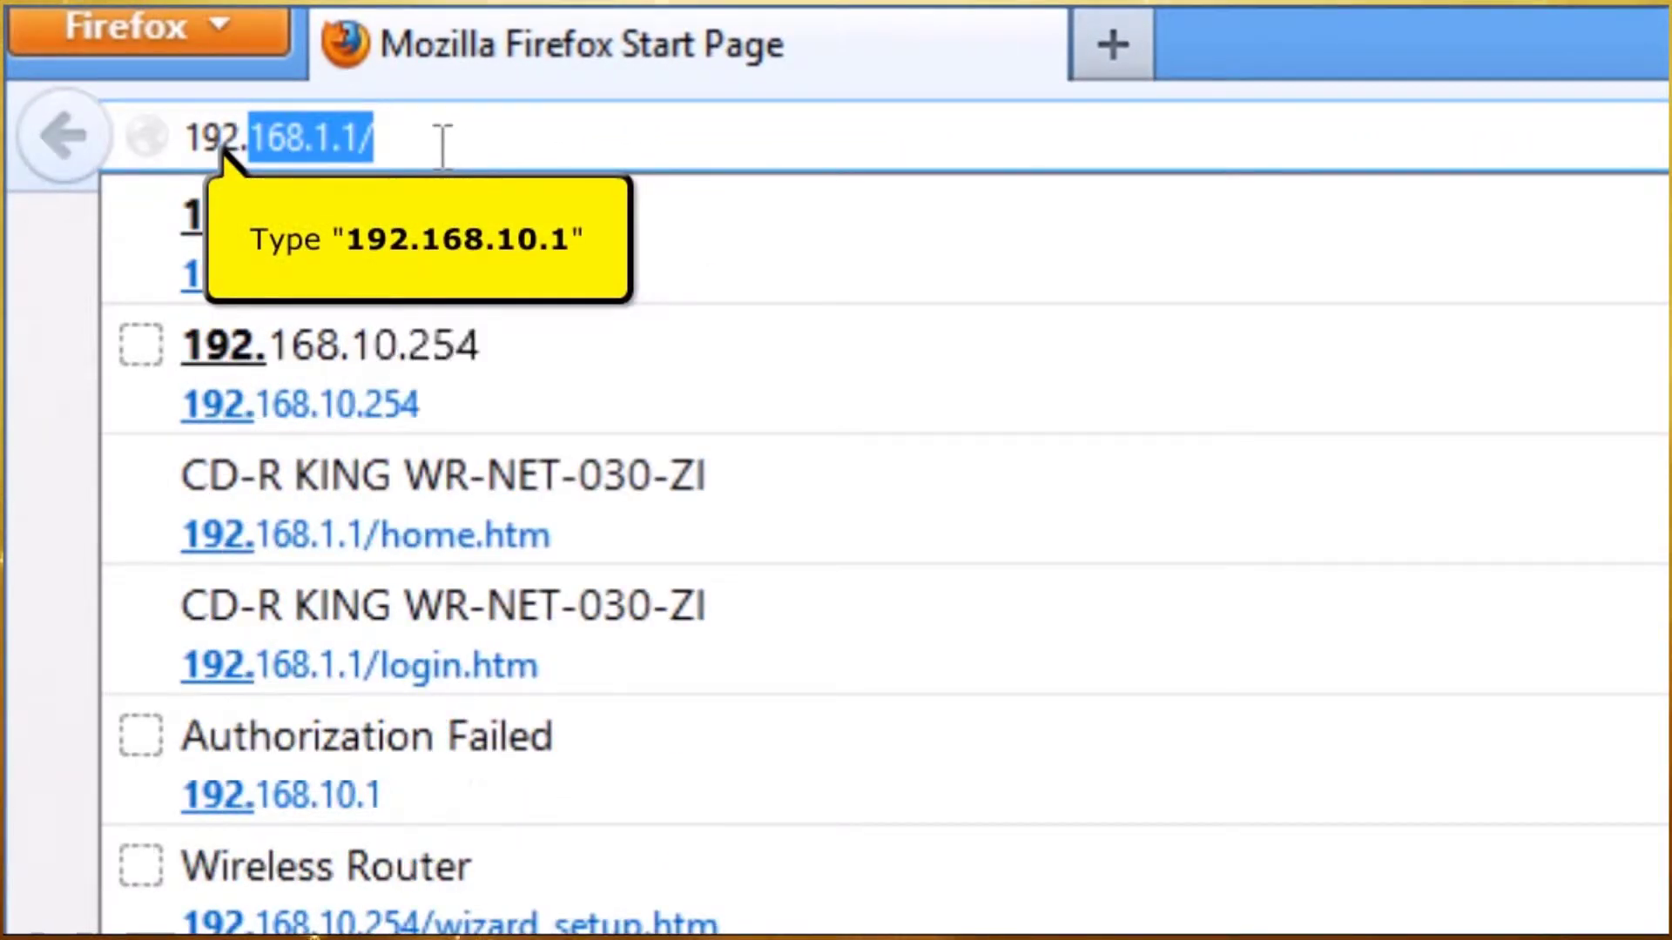
{"action": "type", "text": "168.10.1"}
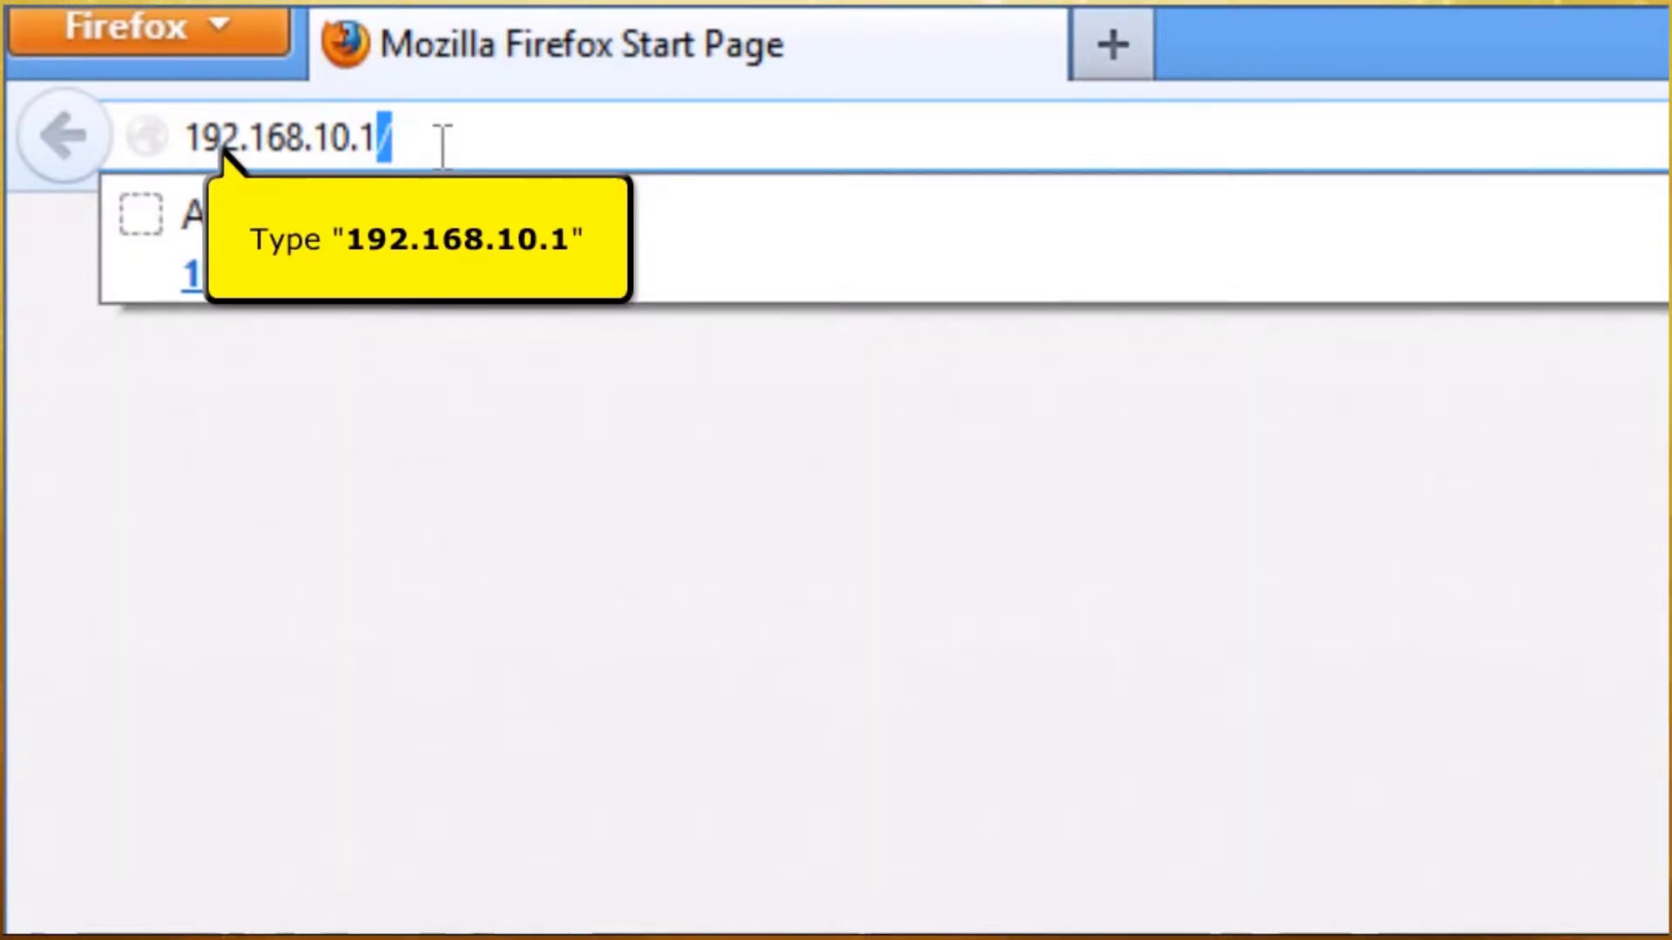
{"action": "key", "text": "Return"}
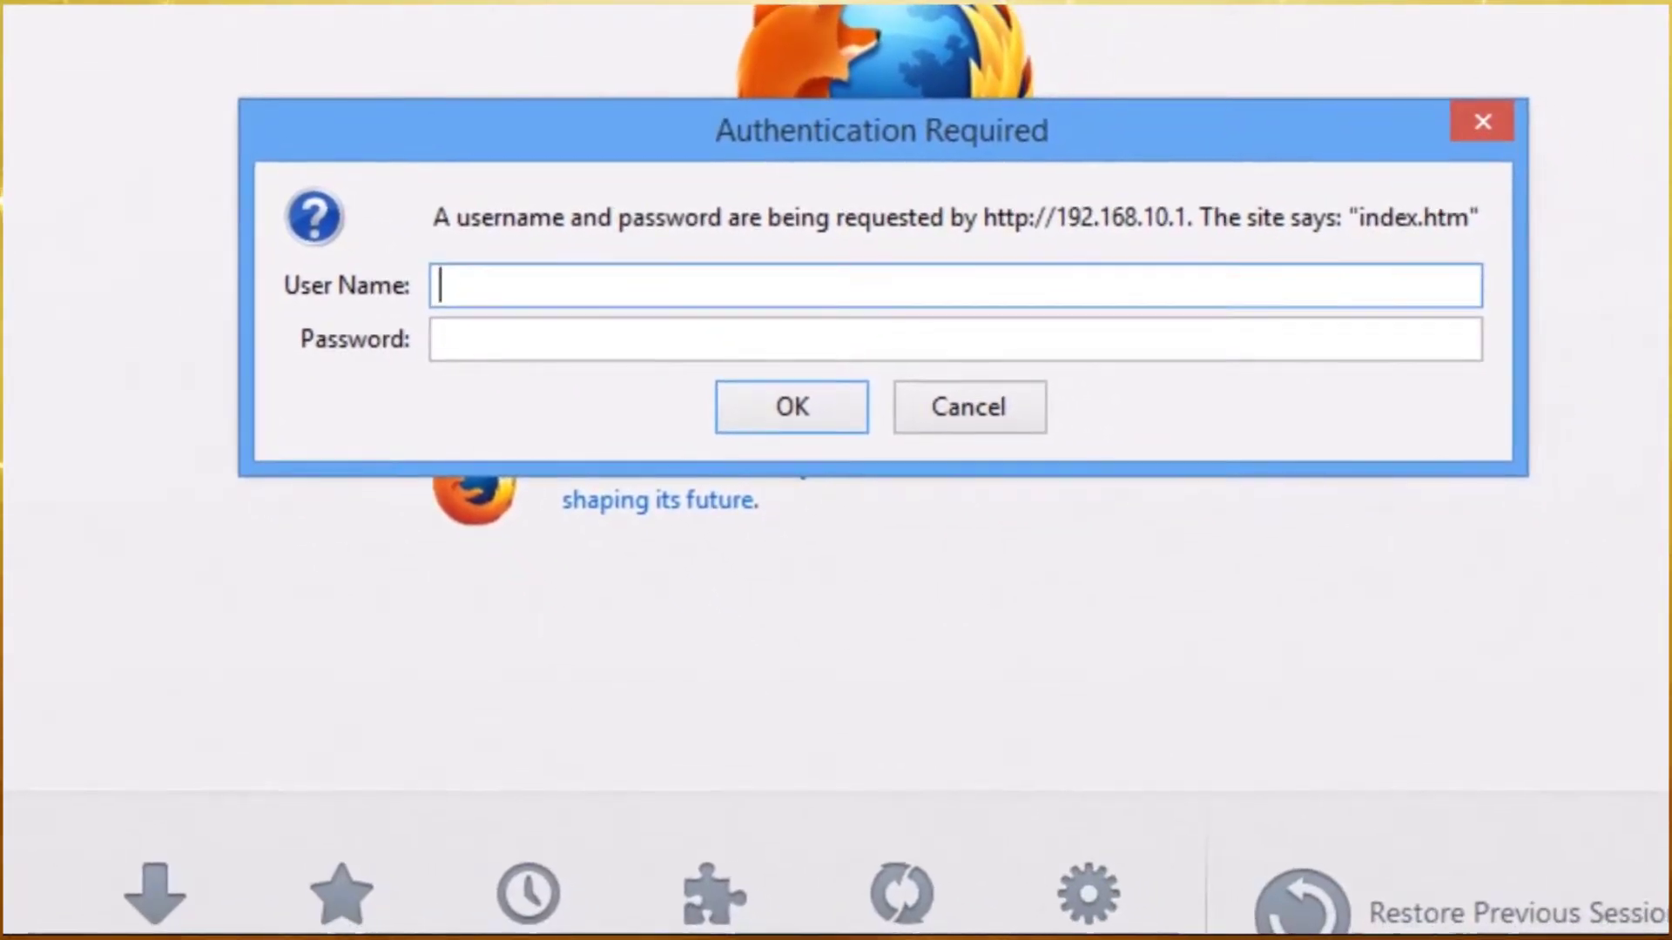
{"action": "type", "text": "admin"}
{"action": "key", "text": "Tab"}
{"action": "type", "text": "a"}
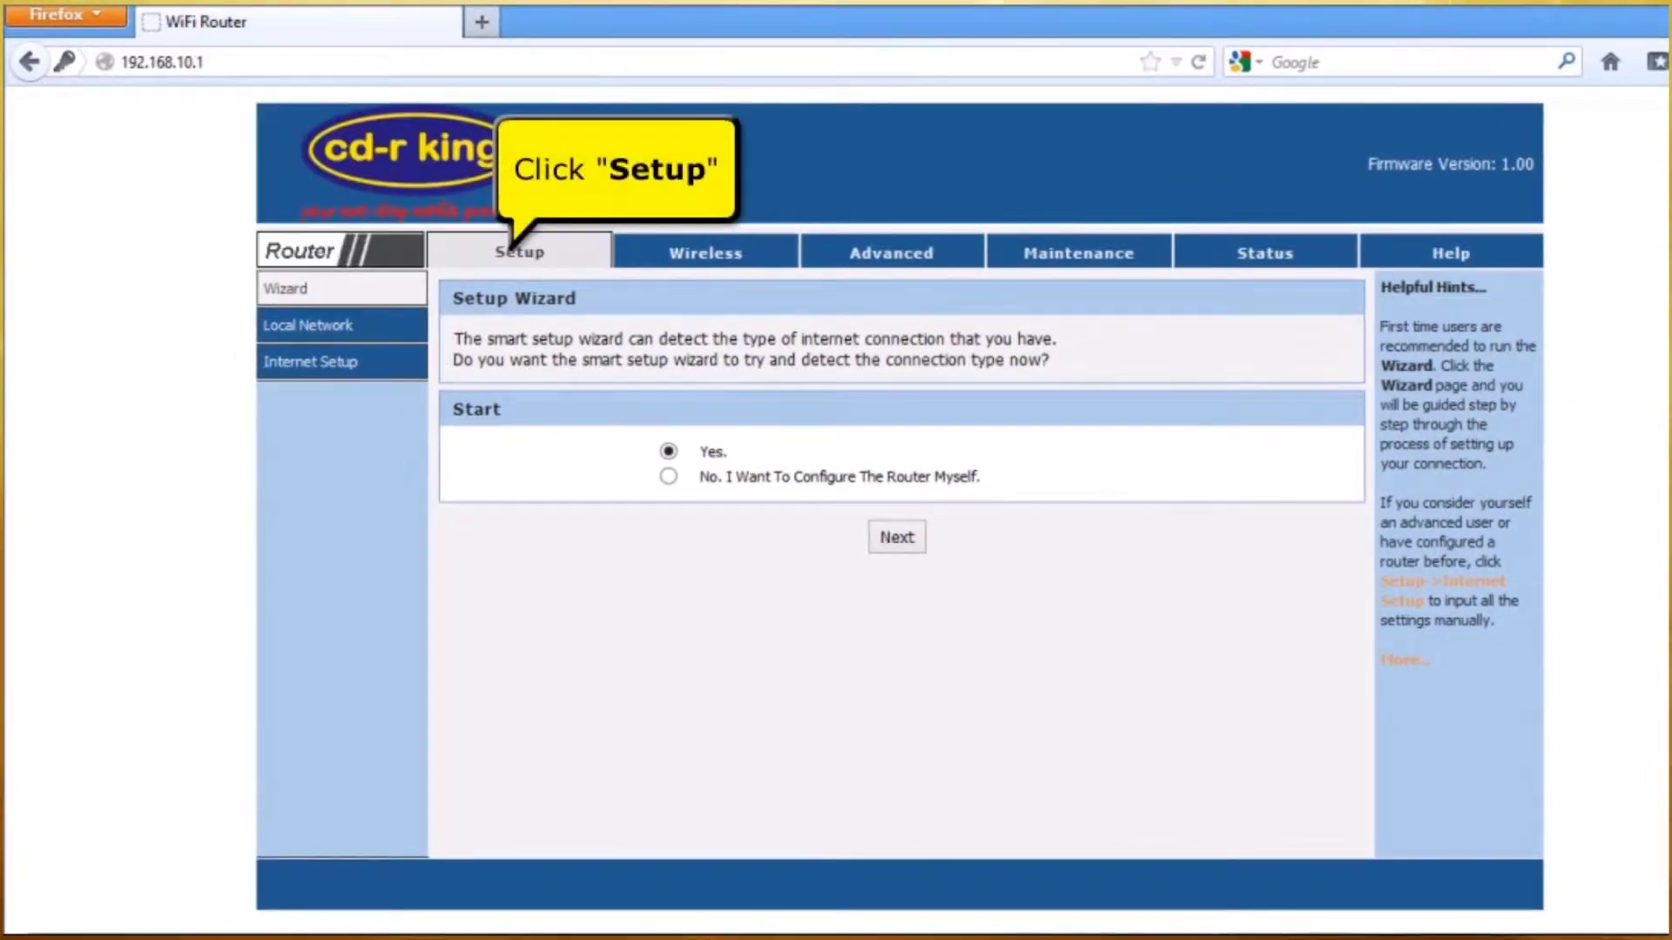
- Set the WAN access type to DHCP Client, clone the PC's MAC address, and apply
{"action": "left_click", "coordinate": [509, 263]}
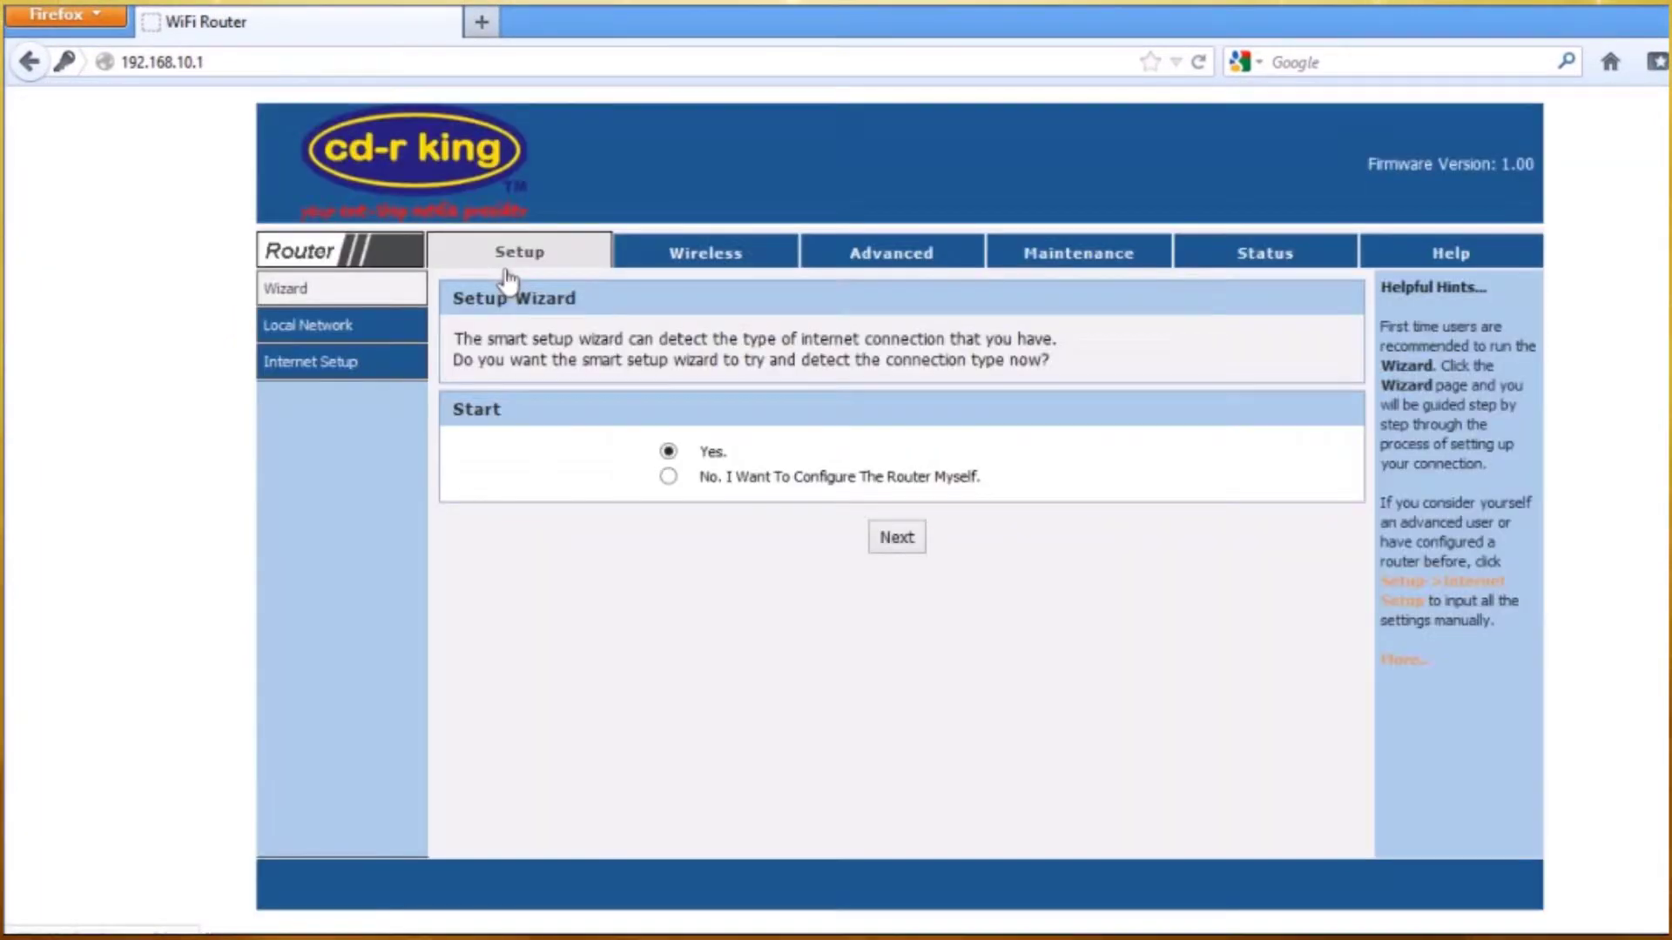
{"action": "left_click", "coordinate": [283, 363]}
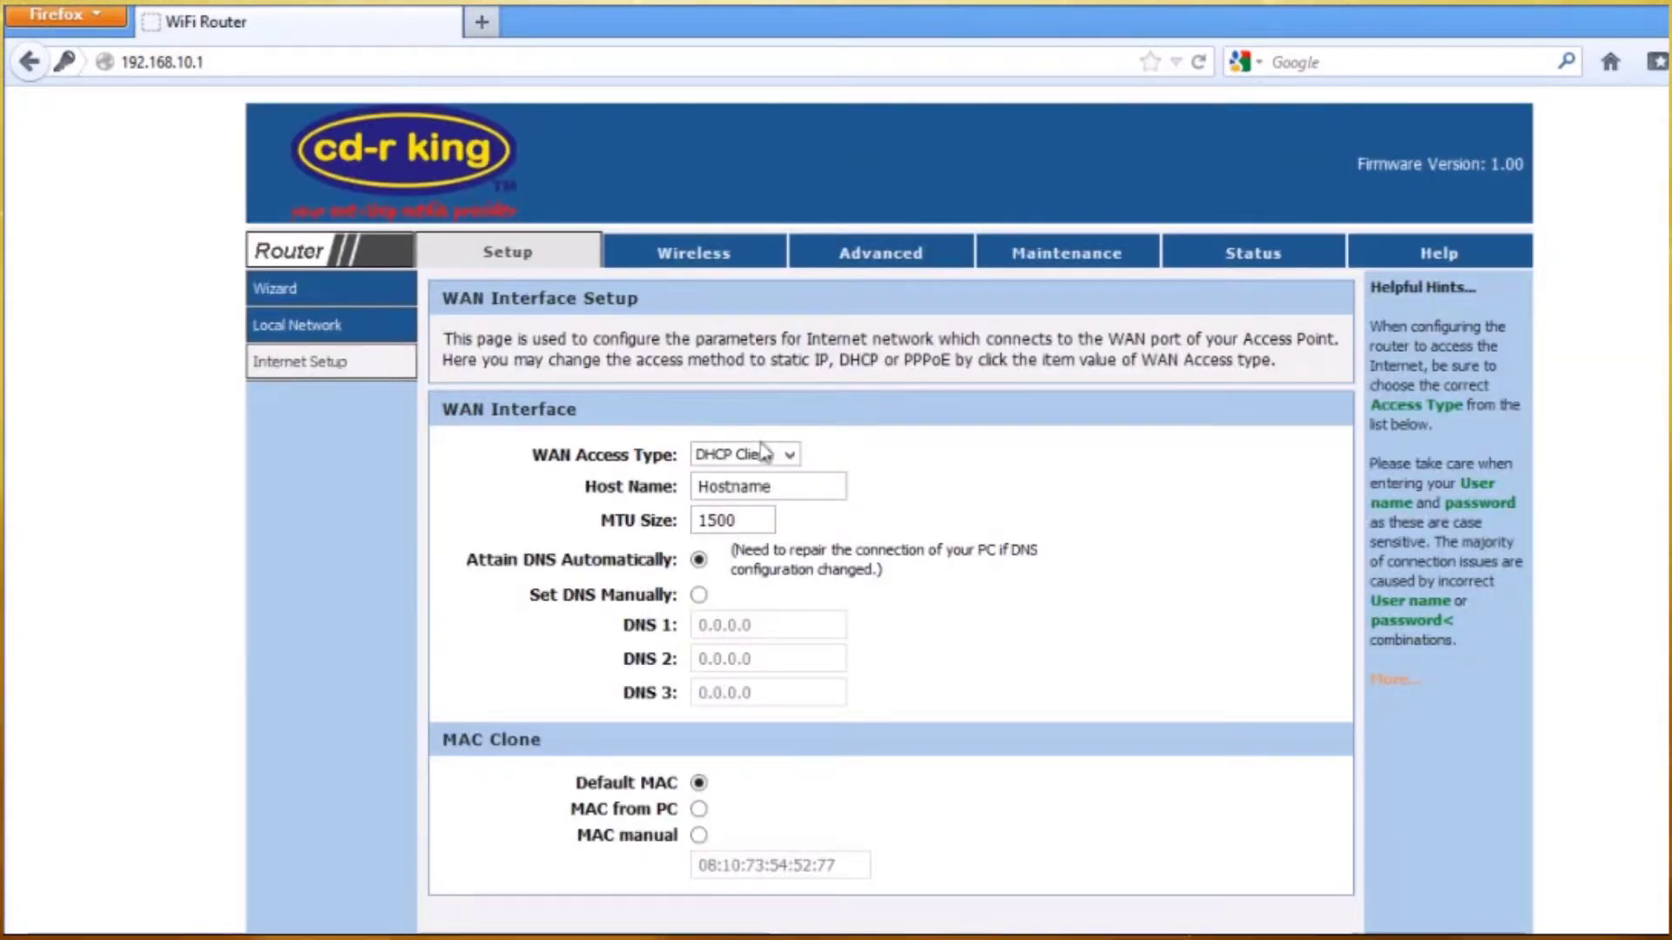
{"action": "left_click", "coordinate": [790, 455]}
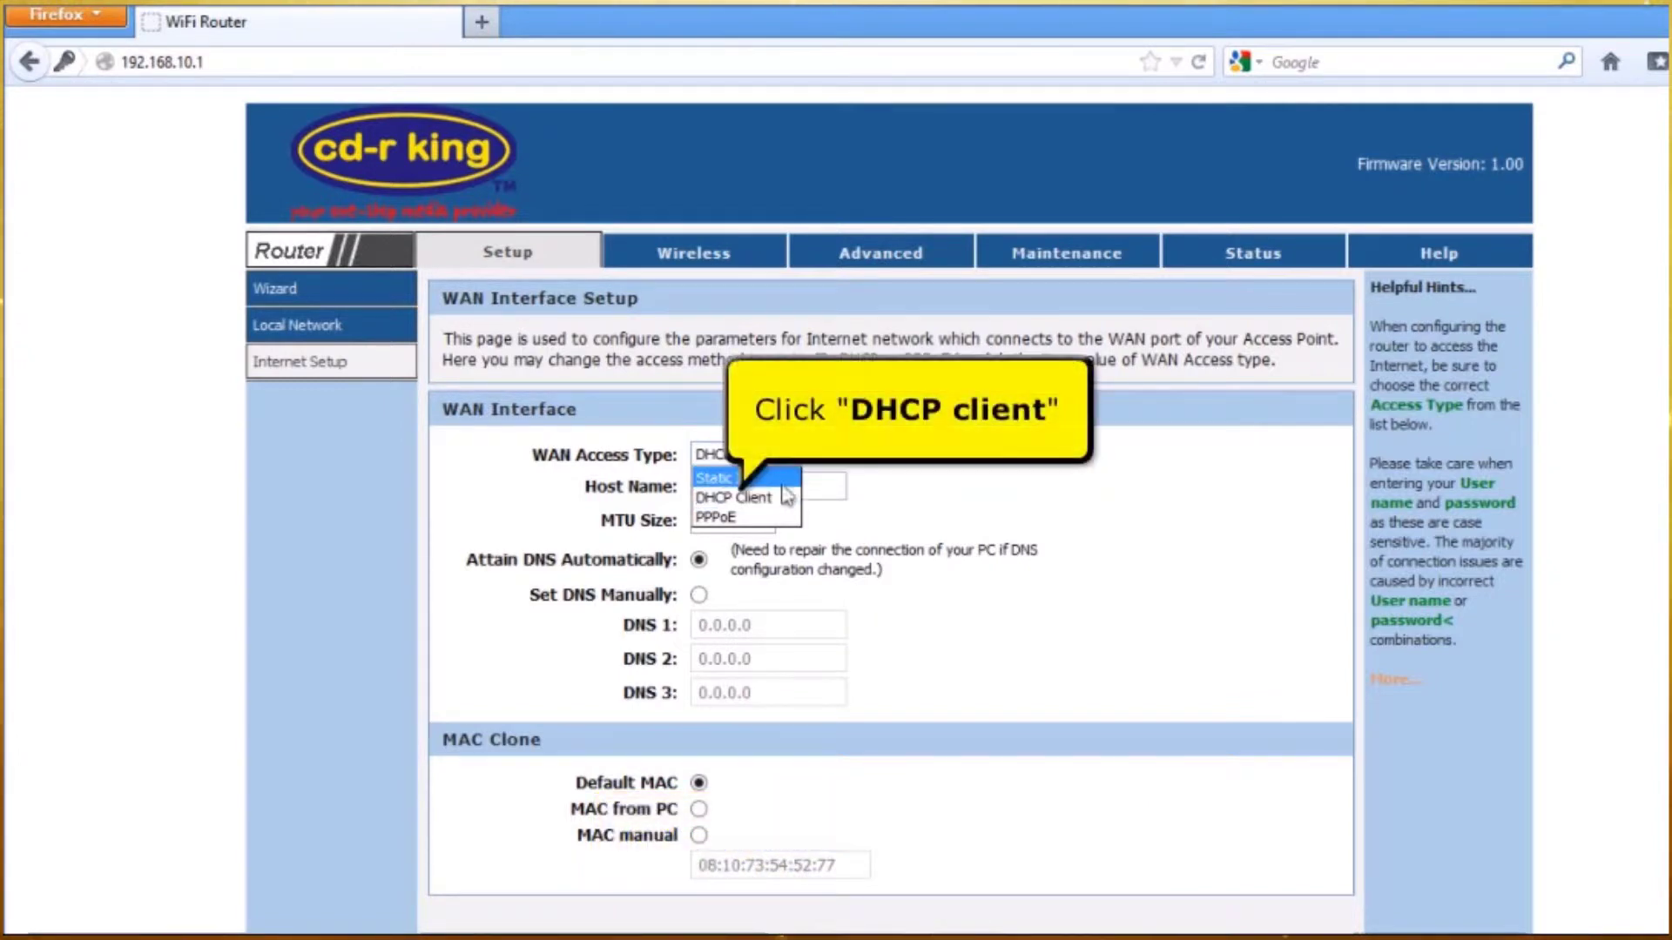
{"action": "left_click", "coordinate": [784, 498]}
{"action": "scroll", "coordinate": [792, 488], "scroll_direction": "down", "scroll_amount": 3}
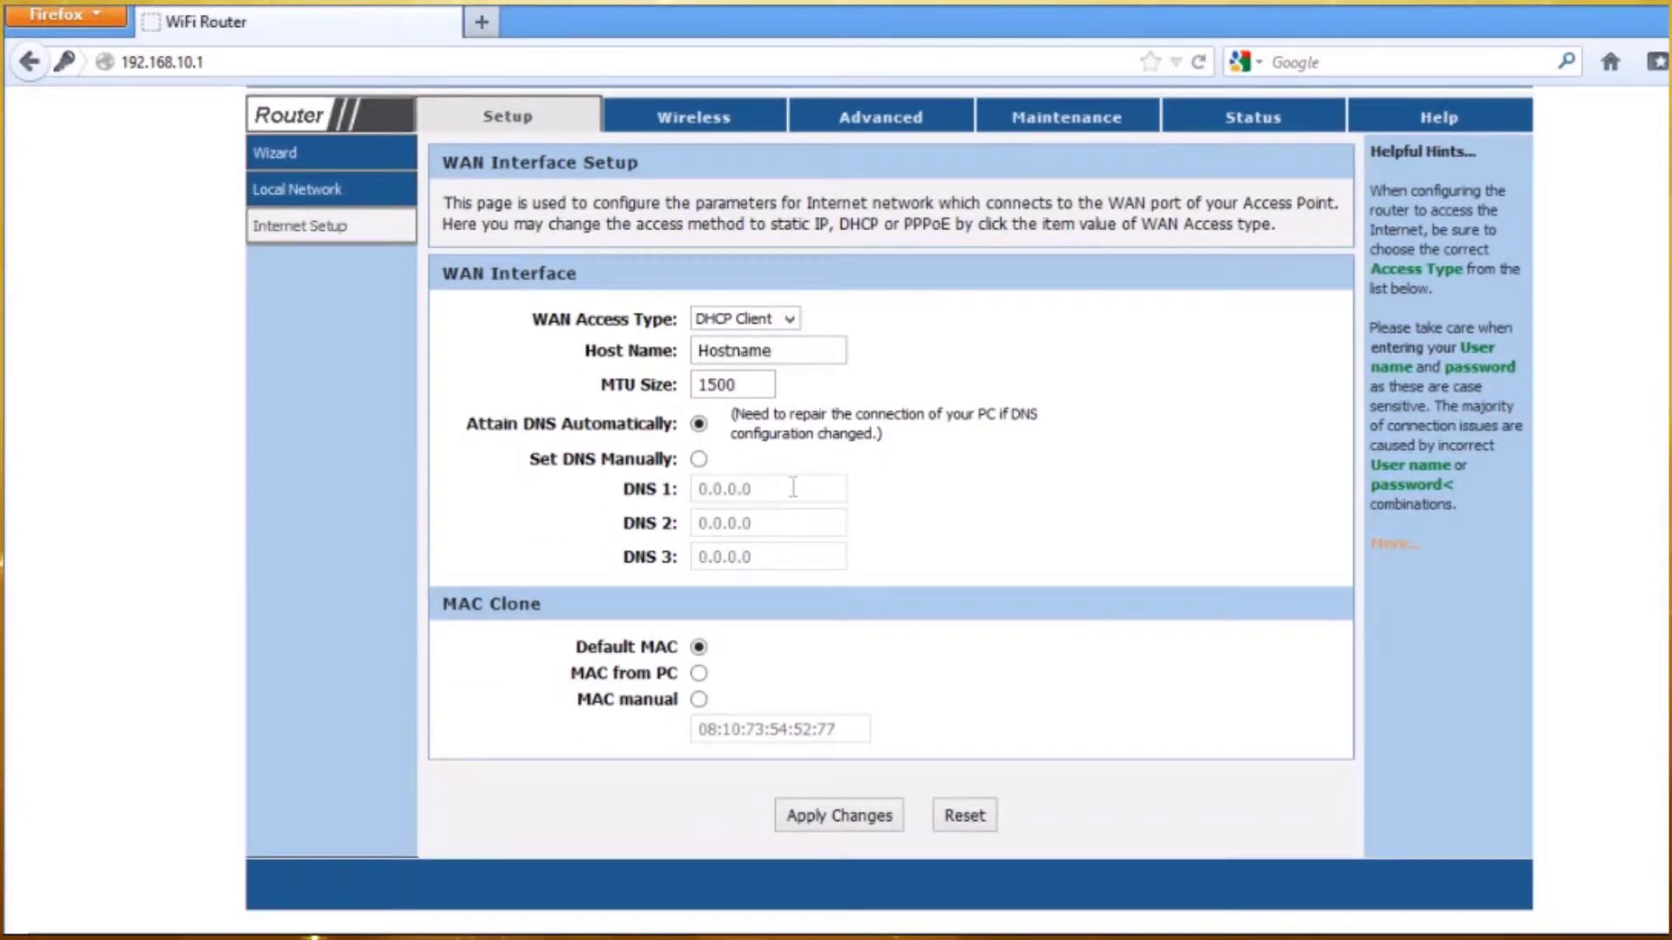
{"action": "left_click", "coordinate": [705, 680]}
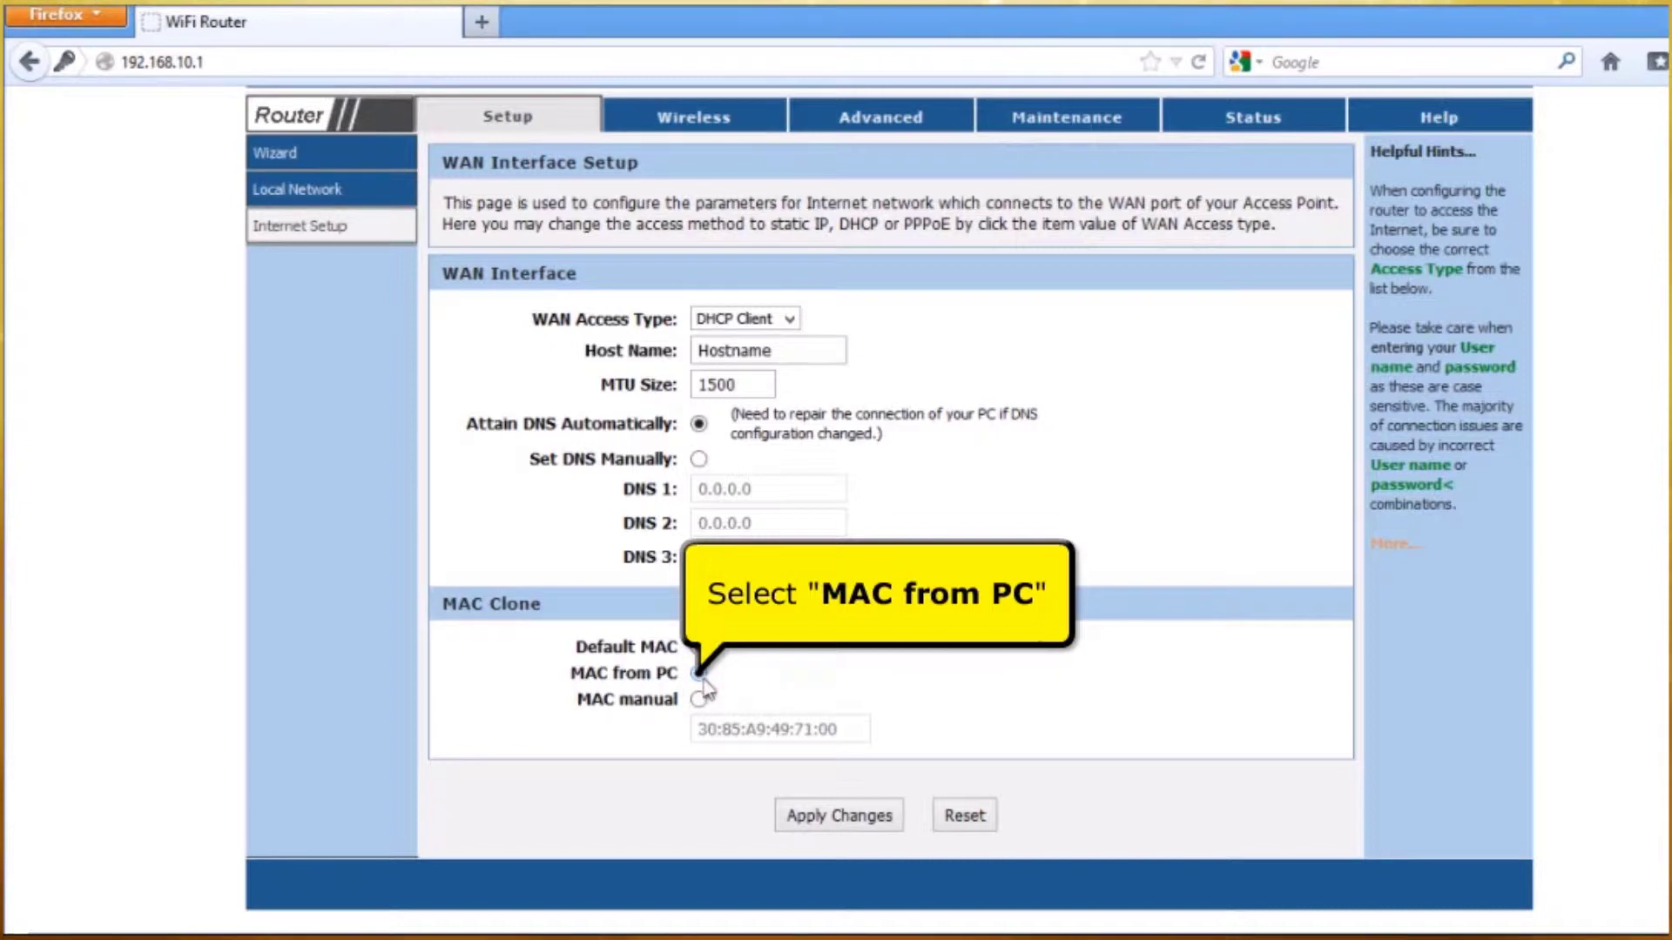
{"action": "left_click", "coordinate": [830, 823]}
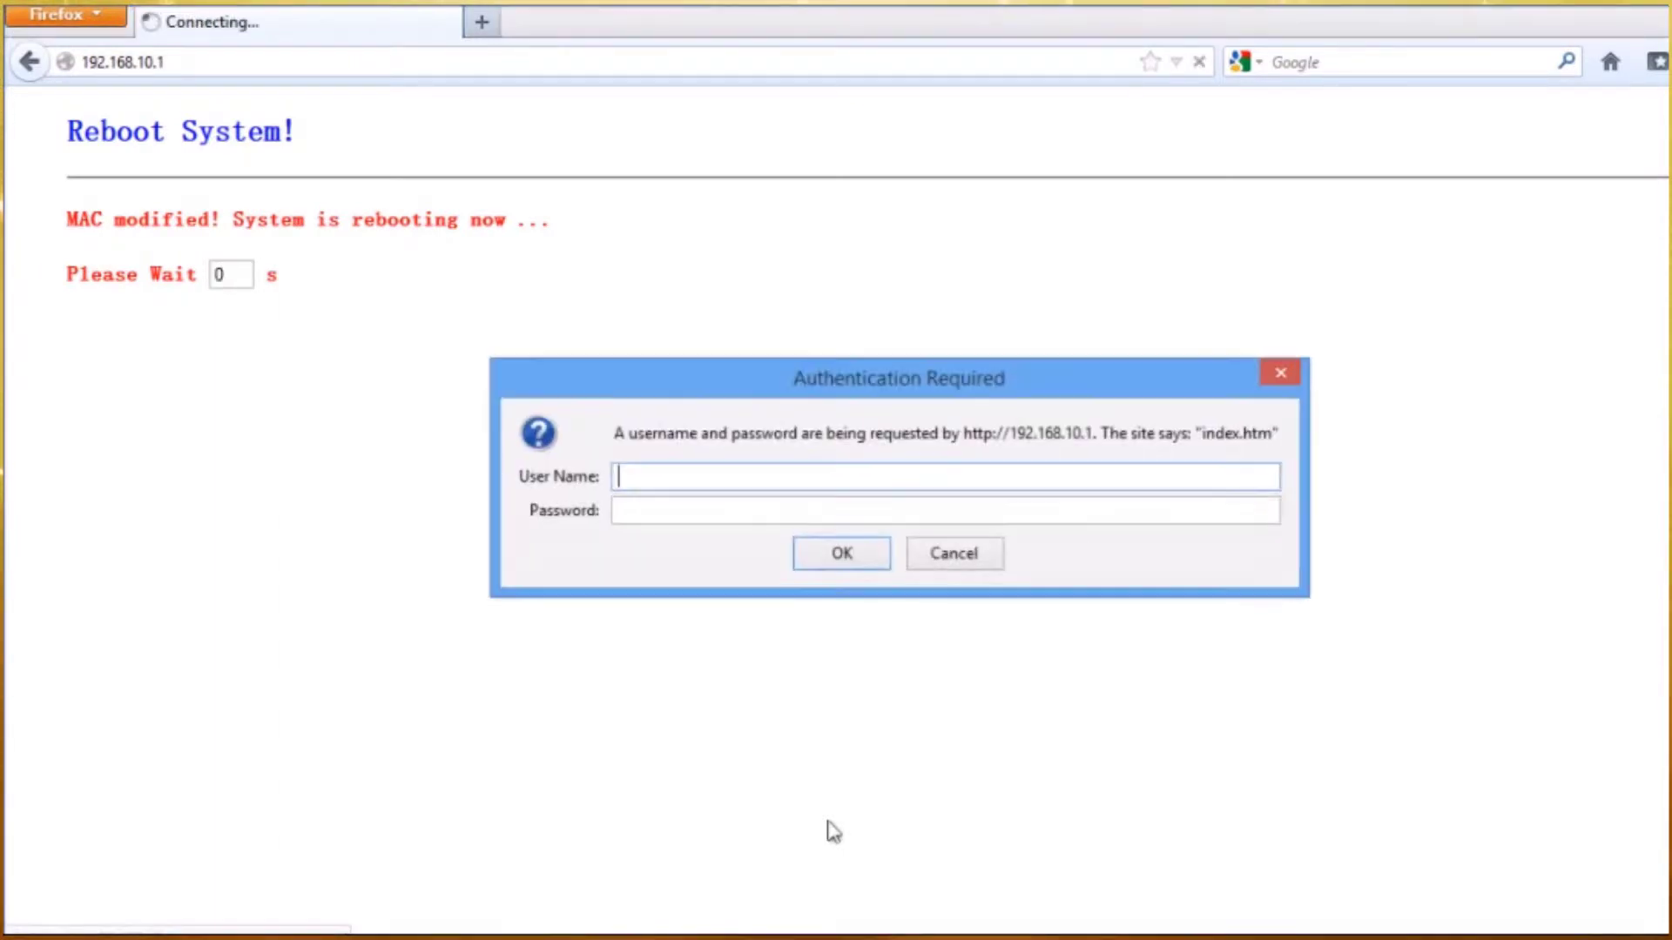
- After the reboot, sign in again with the admin user name and password
{"action": "type", "text": "ad"}
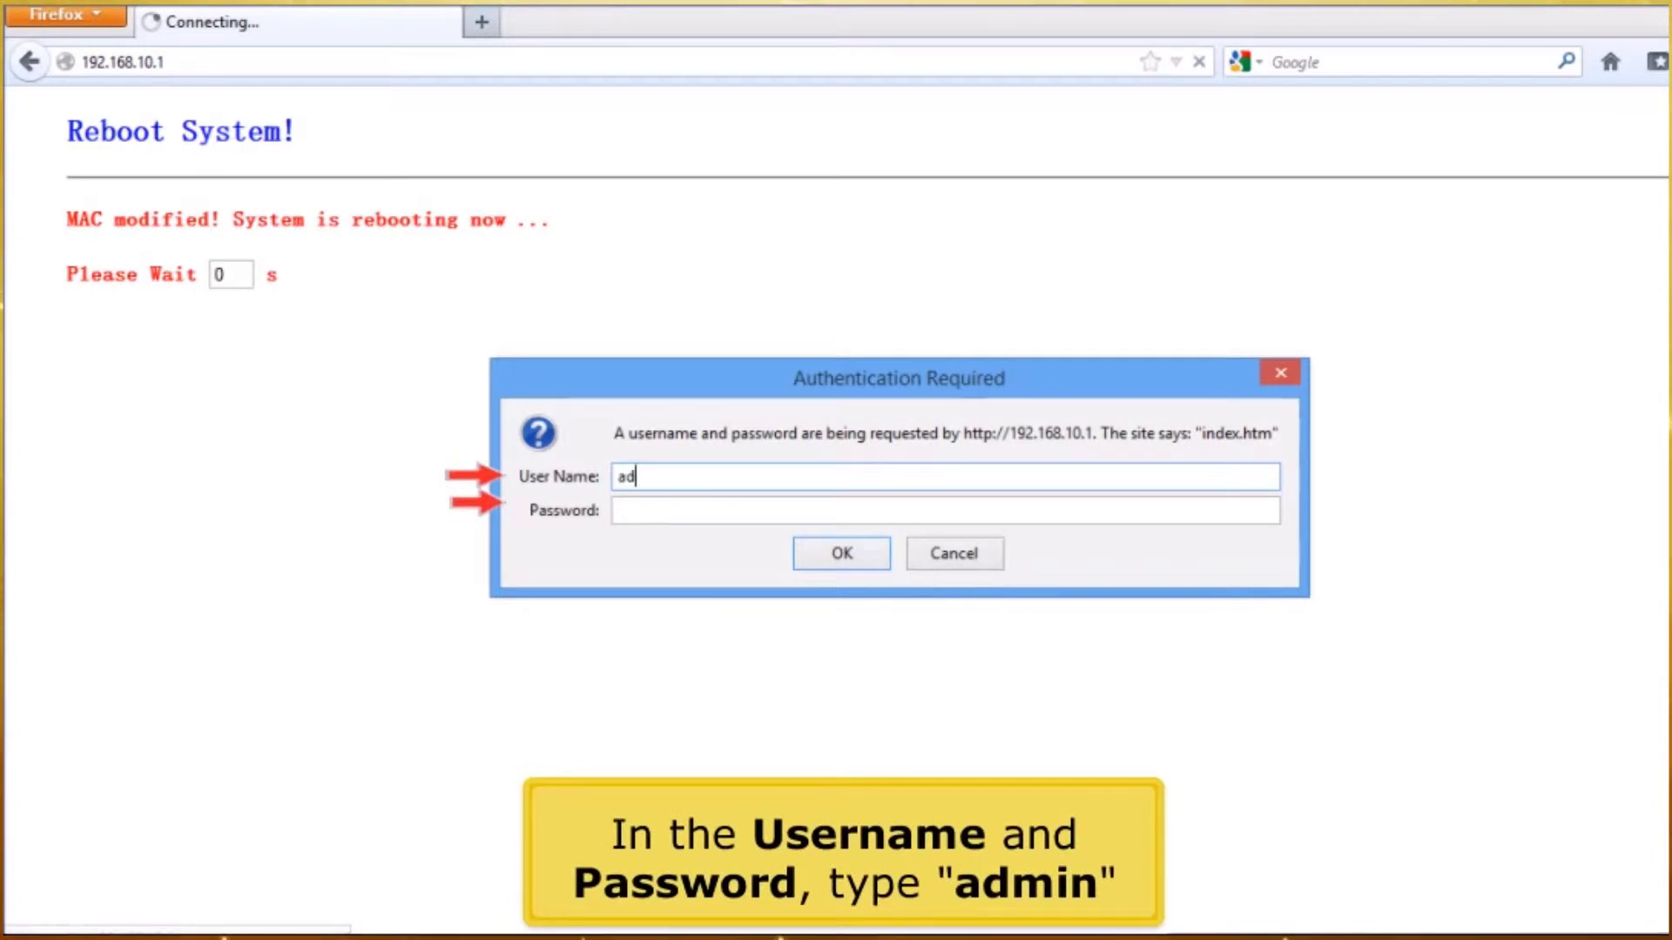
{"action": "type", "text": "min"}
{"action": "key", "text": "Tab"}
{"action": "type", "text": "admin"}
{"action": "key", "text": "Return"}
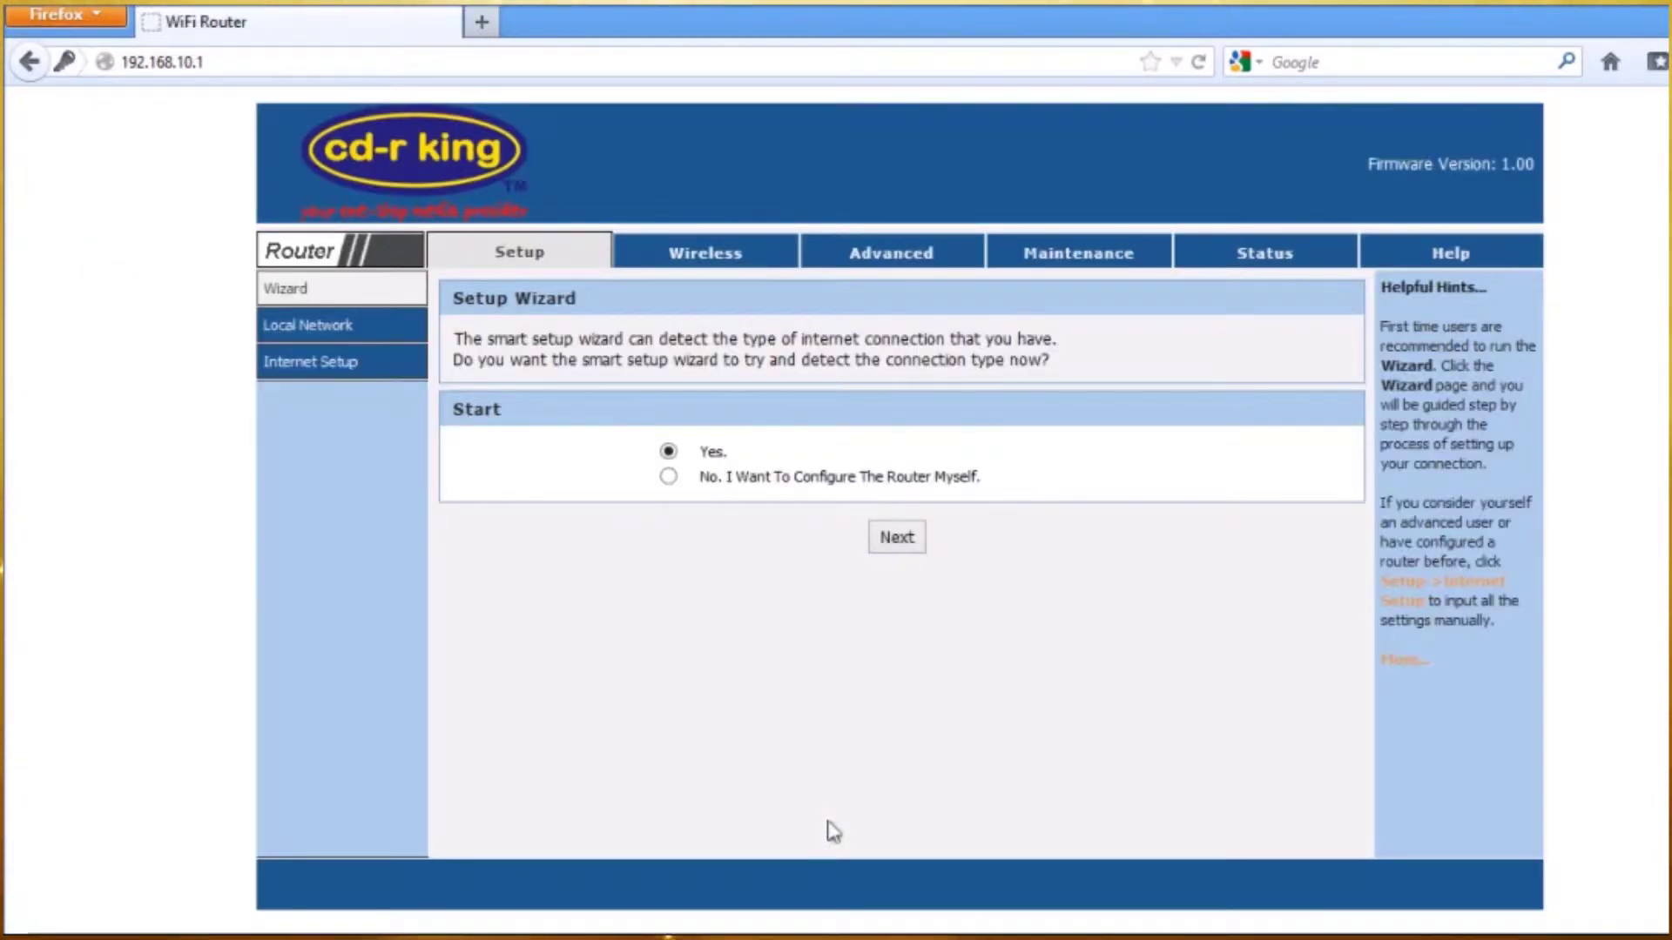
- Change the wireless SSID from CW-8196 to 'cd-r king wi-fi' and apply it
{"action": "left_click", "coordinate": [690, 259]}
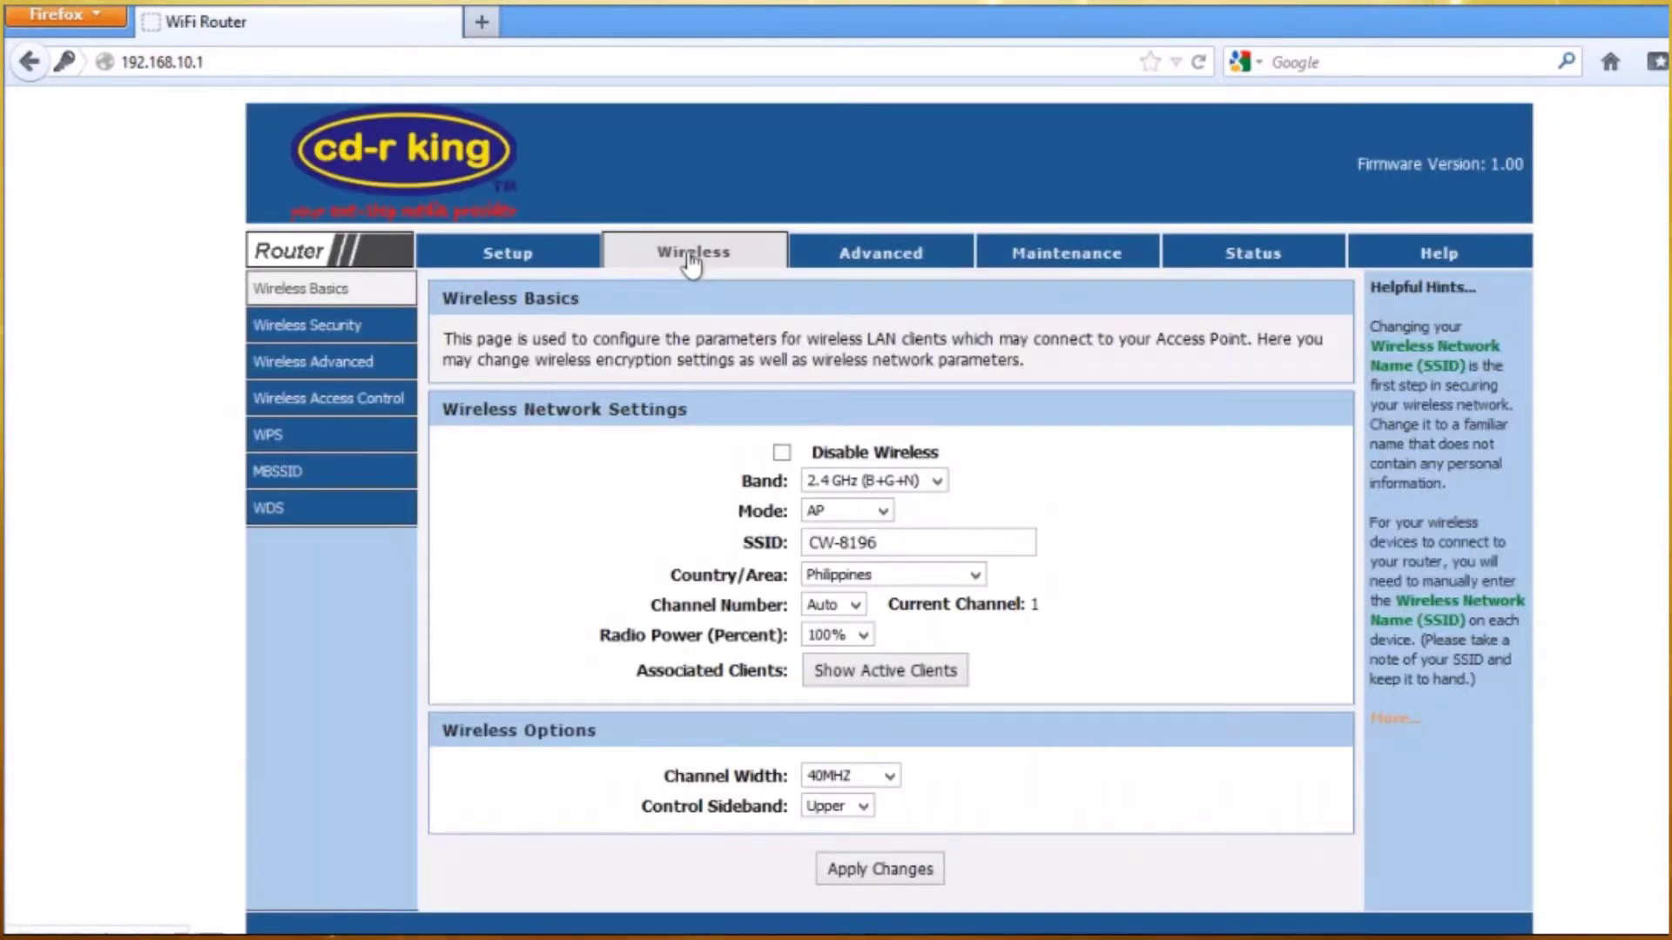
{"action": "left_click", "coordinate": [360, 298]}
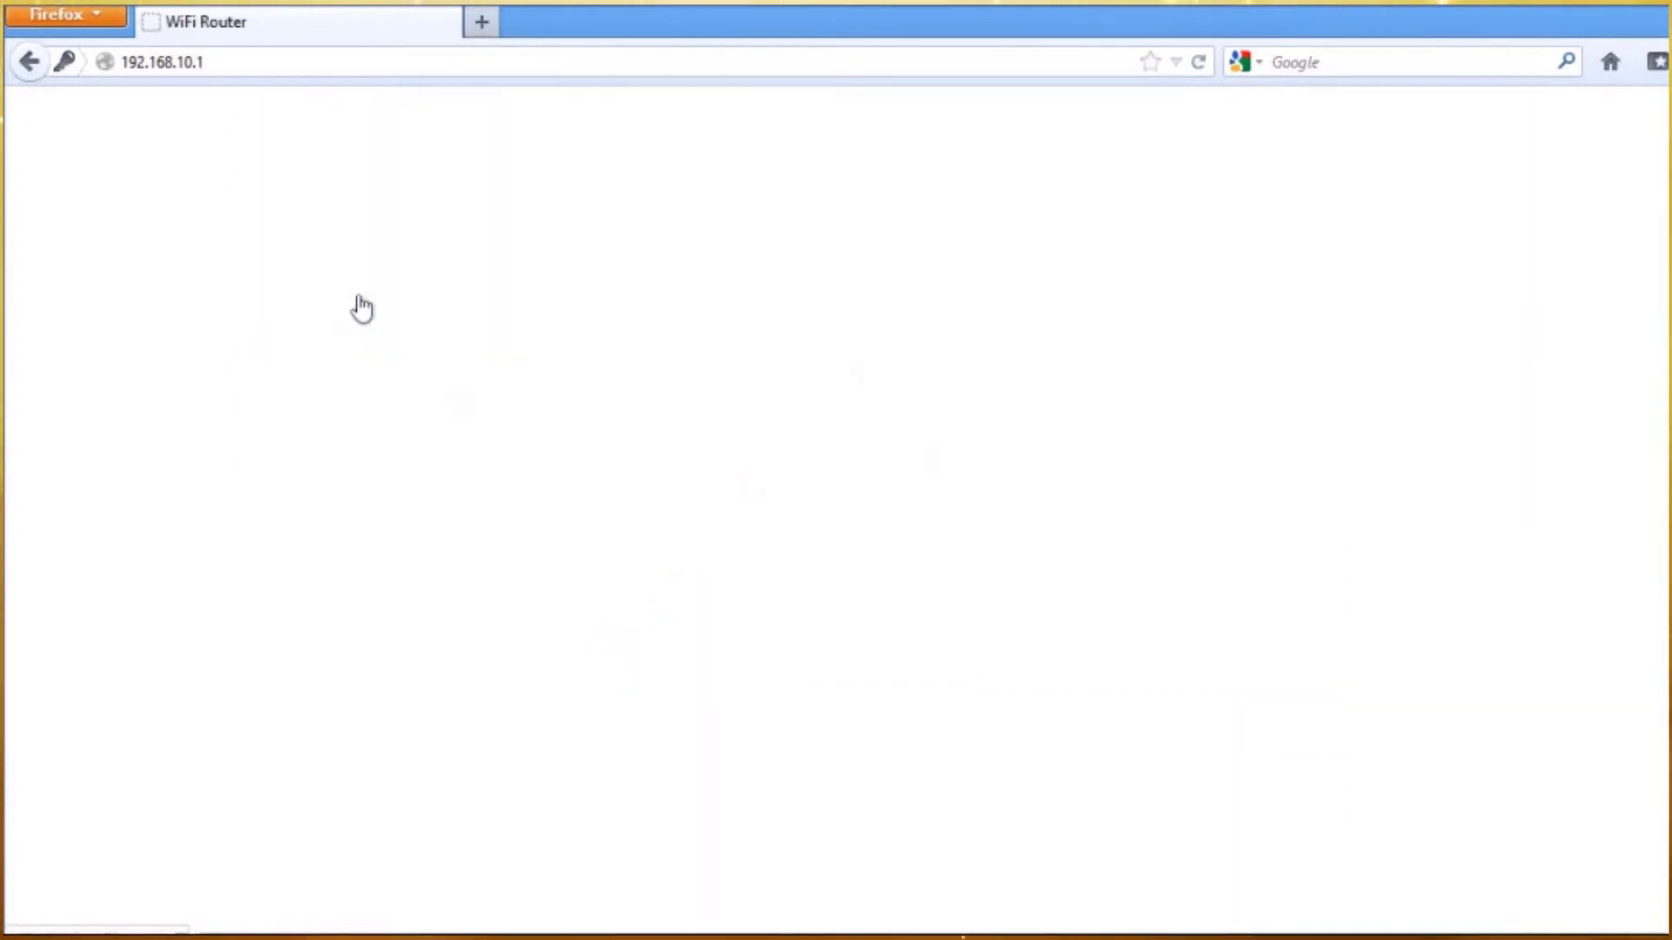
{"action": "scroll", "coordinate": [606, 412], "scroll_direction": "down", "scroll_amount": 1}
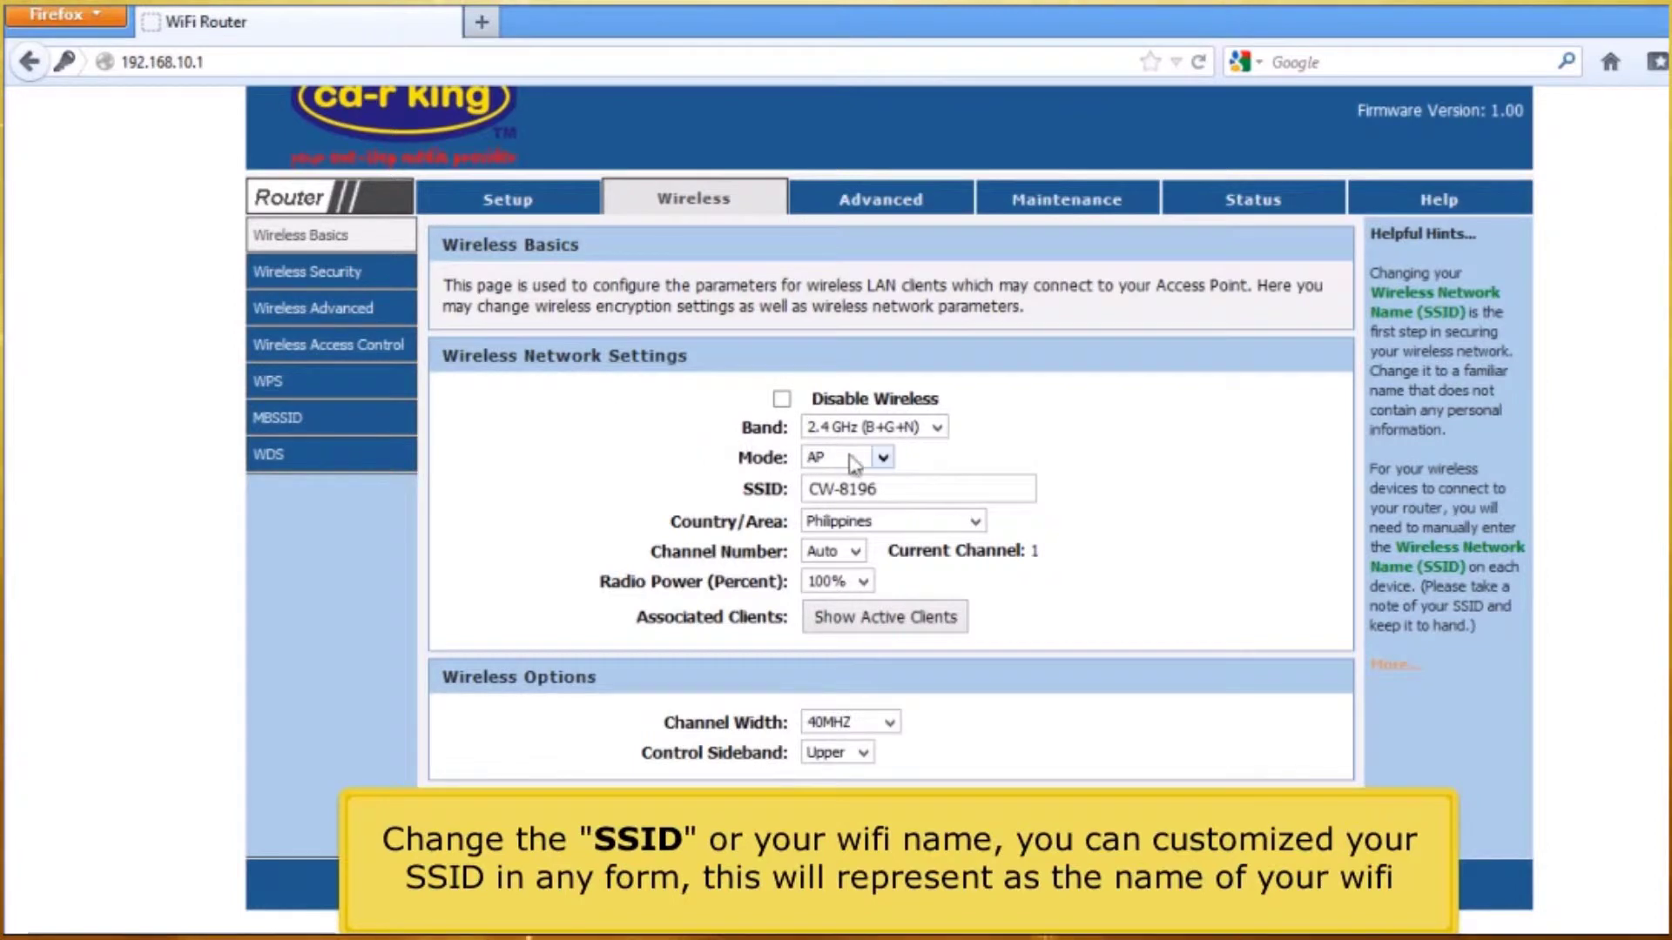
{"action": "left_click_drag", "start_coordinate": [879, 489], "coordinate": [558, 488]}
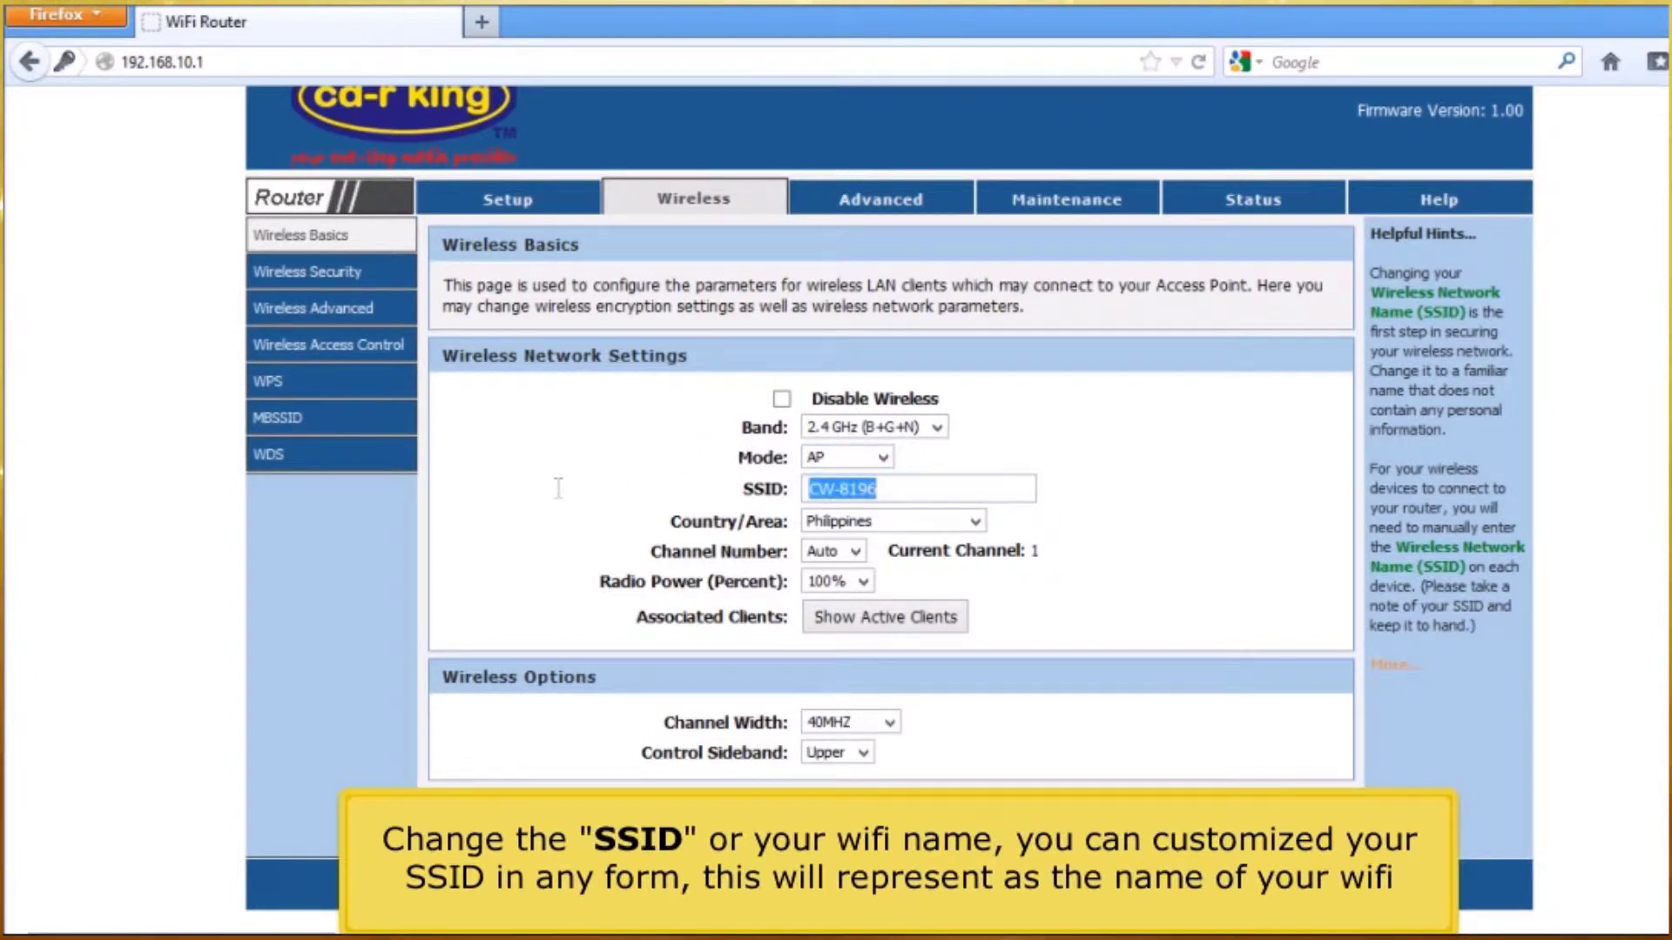
{"action": "type", "text": "cd-r king wi-fi"}
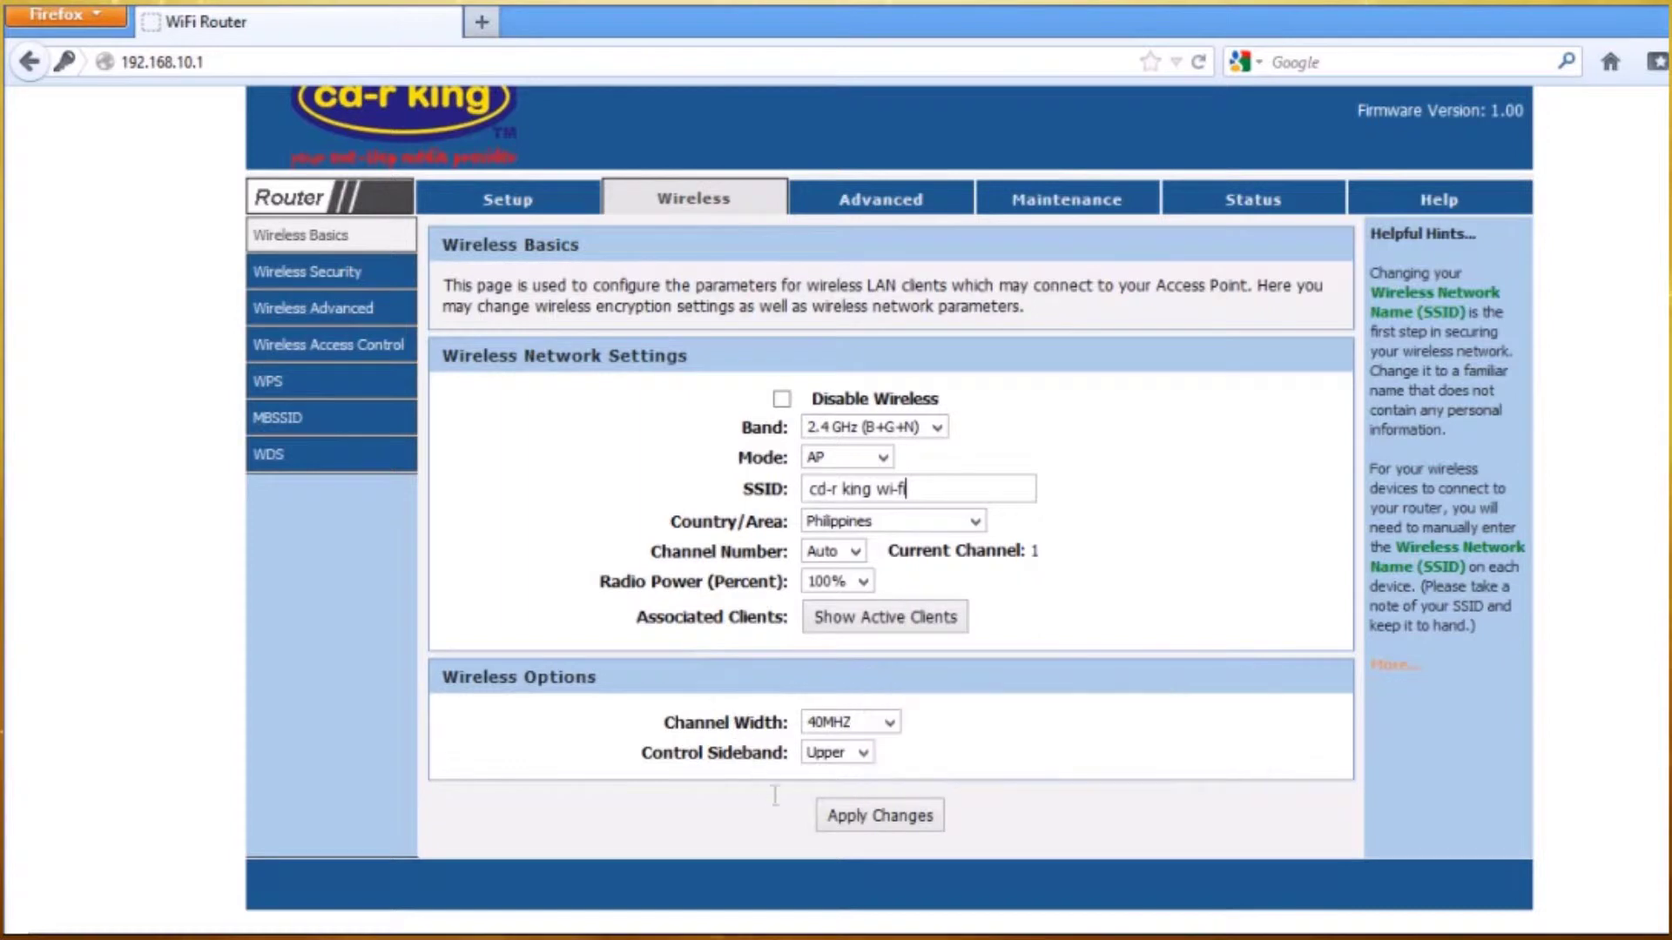
{"action": "left_click", "coordinate": [854, 821]}
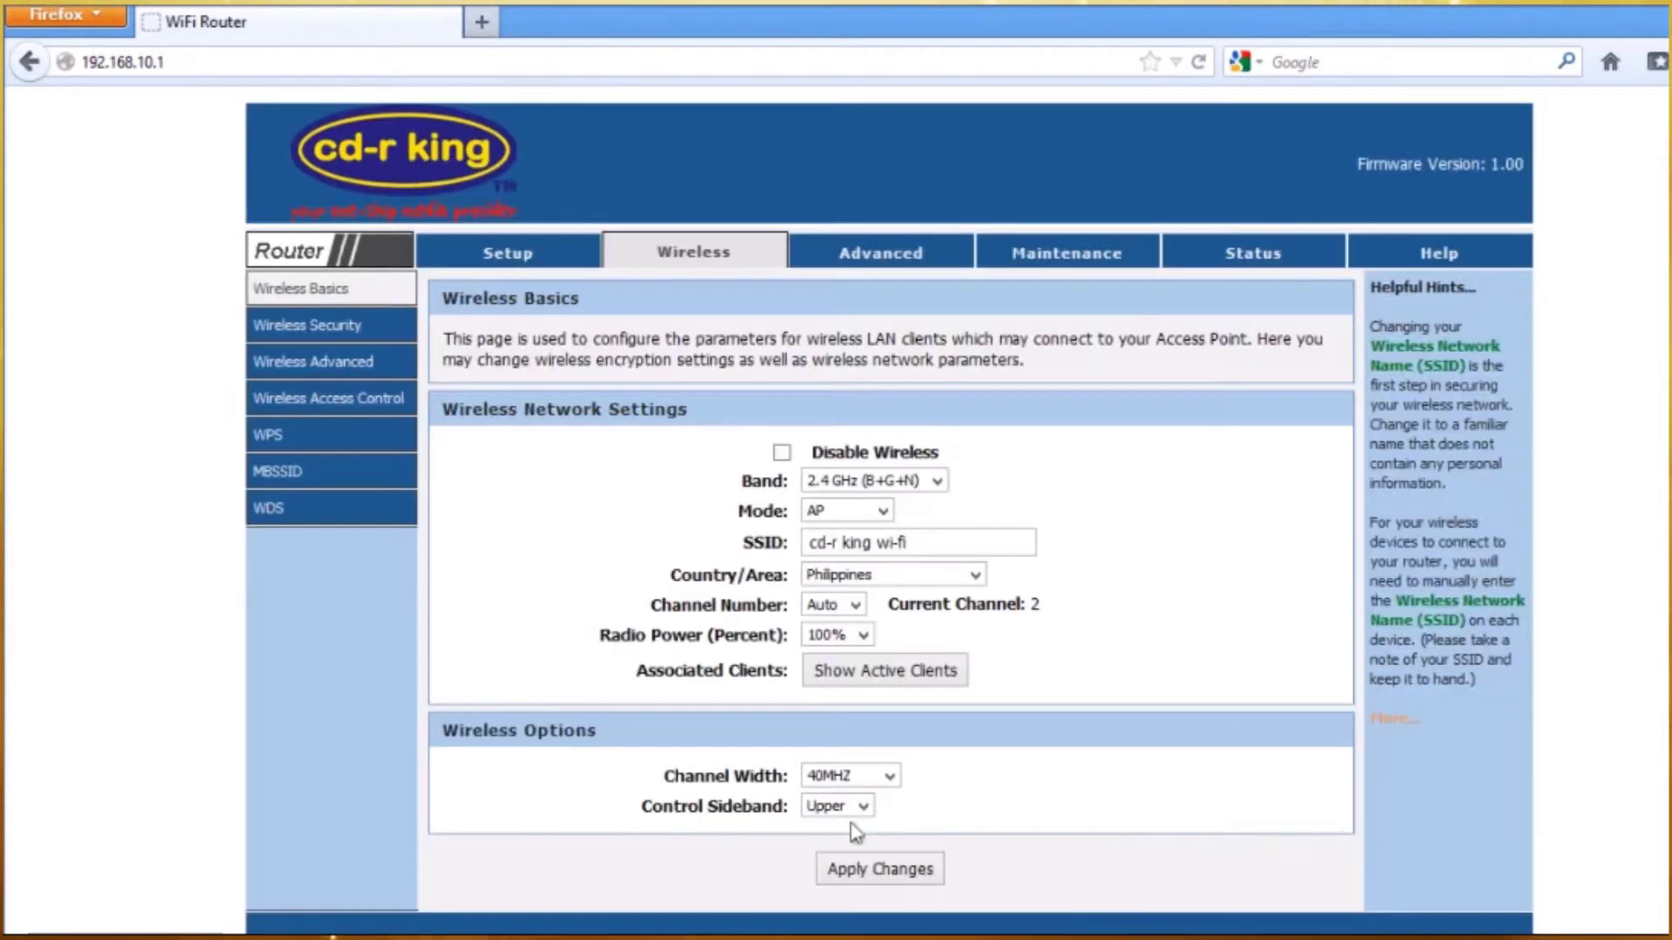
{"action": "left_click", "coordinate": [352, 328]}
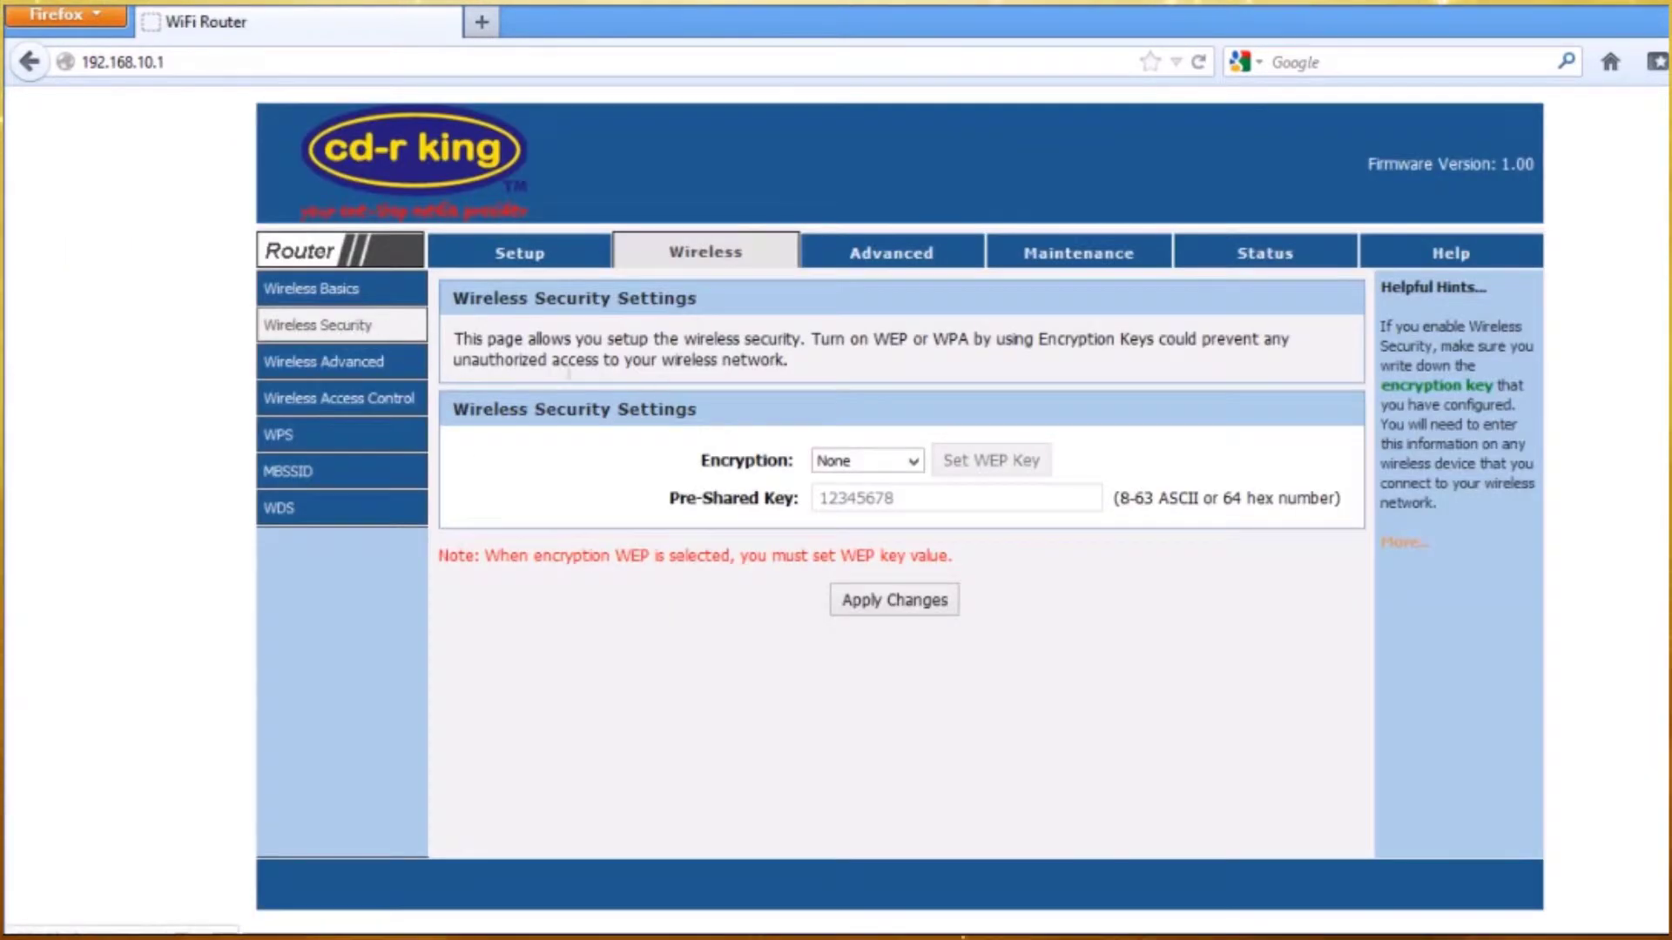
- Set wireless encryption to WPA (TKIP) with a new pre-shared key, accepting WPS being disabled
{"action": "left_click", "coordinate": [908, 463]}
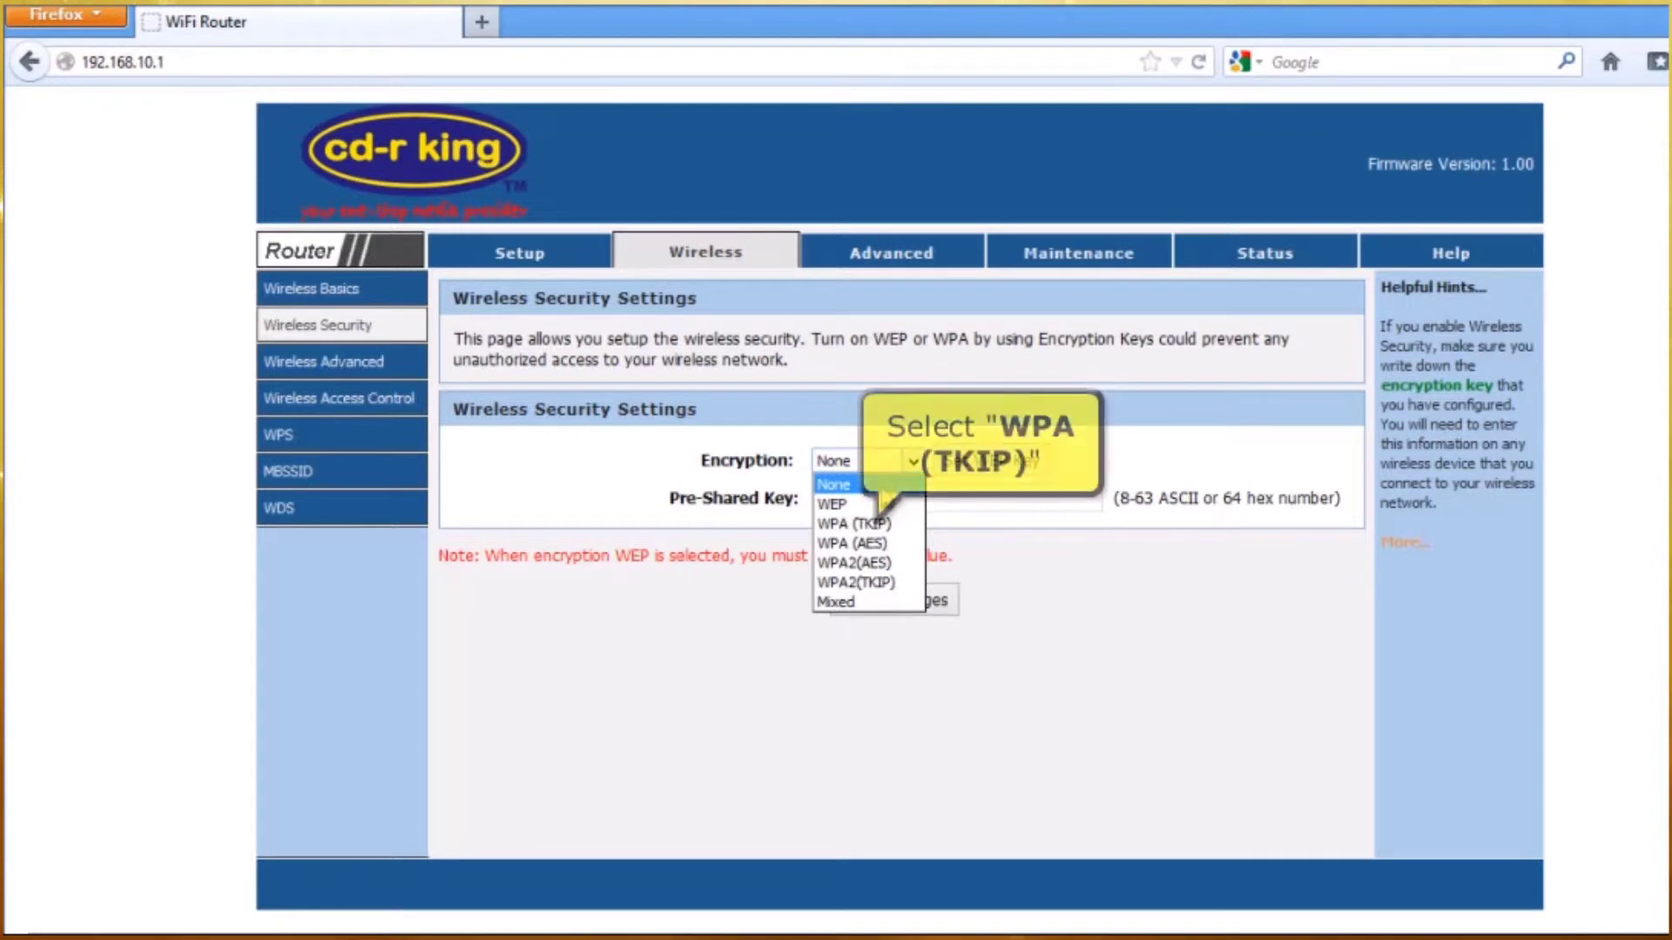
{"action": "left_click", "coordinate": [875, 526]}
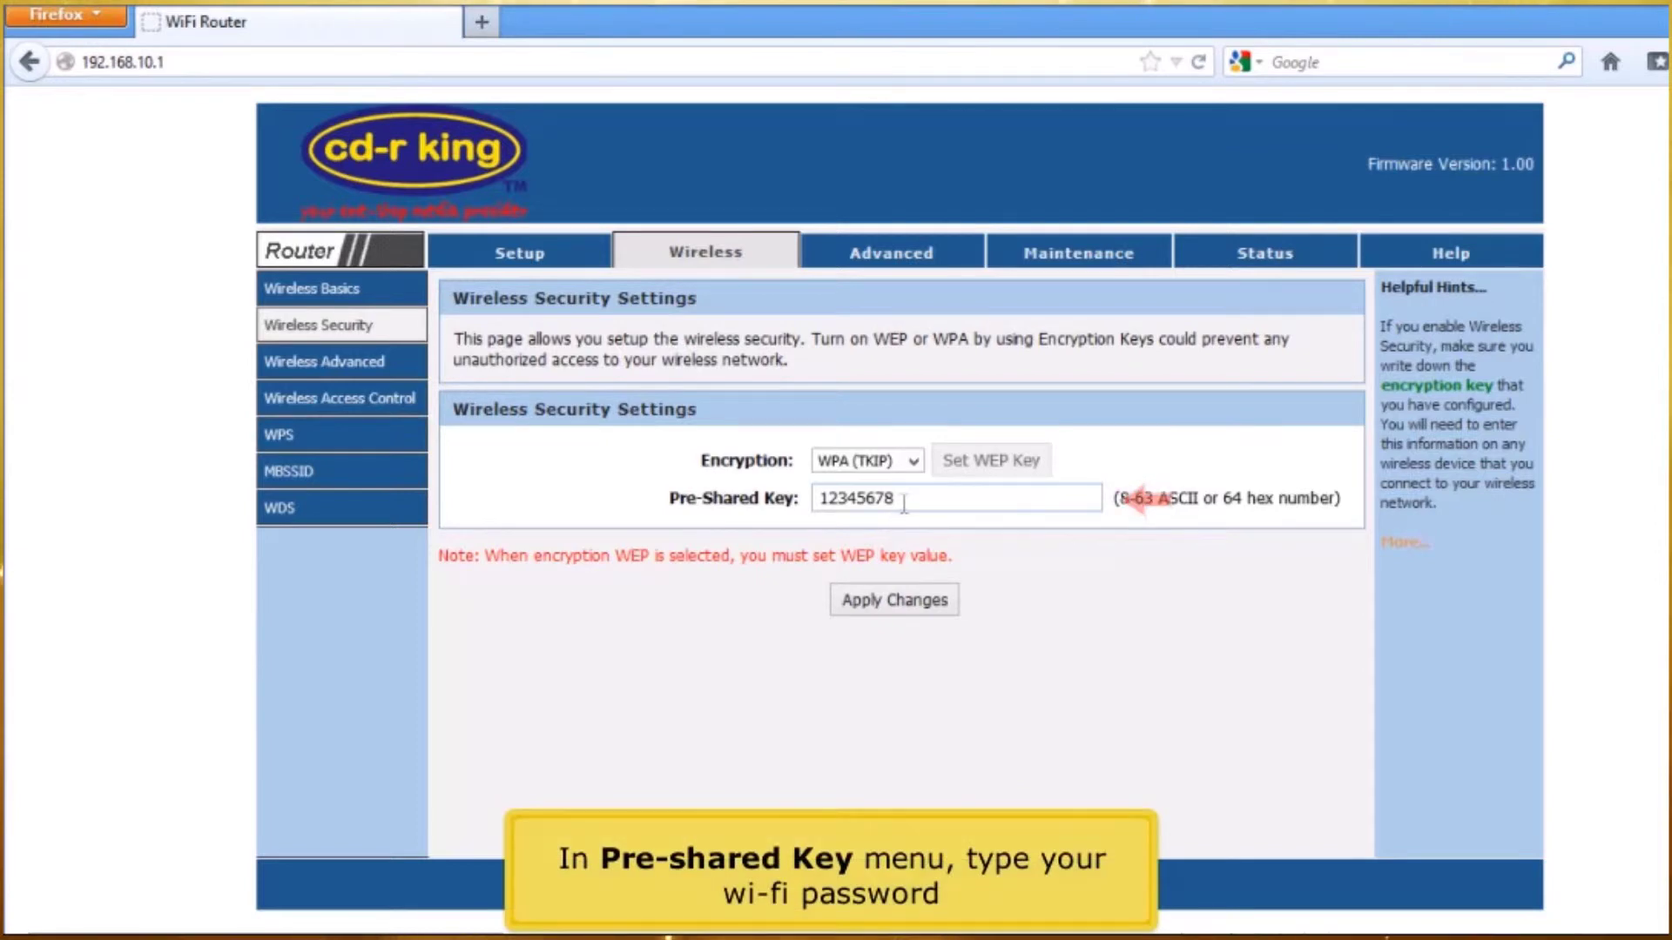
{"action": "left_click_drag", "start_coordinate": [904, 503], "coordinate": [814, 504]}
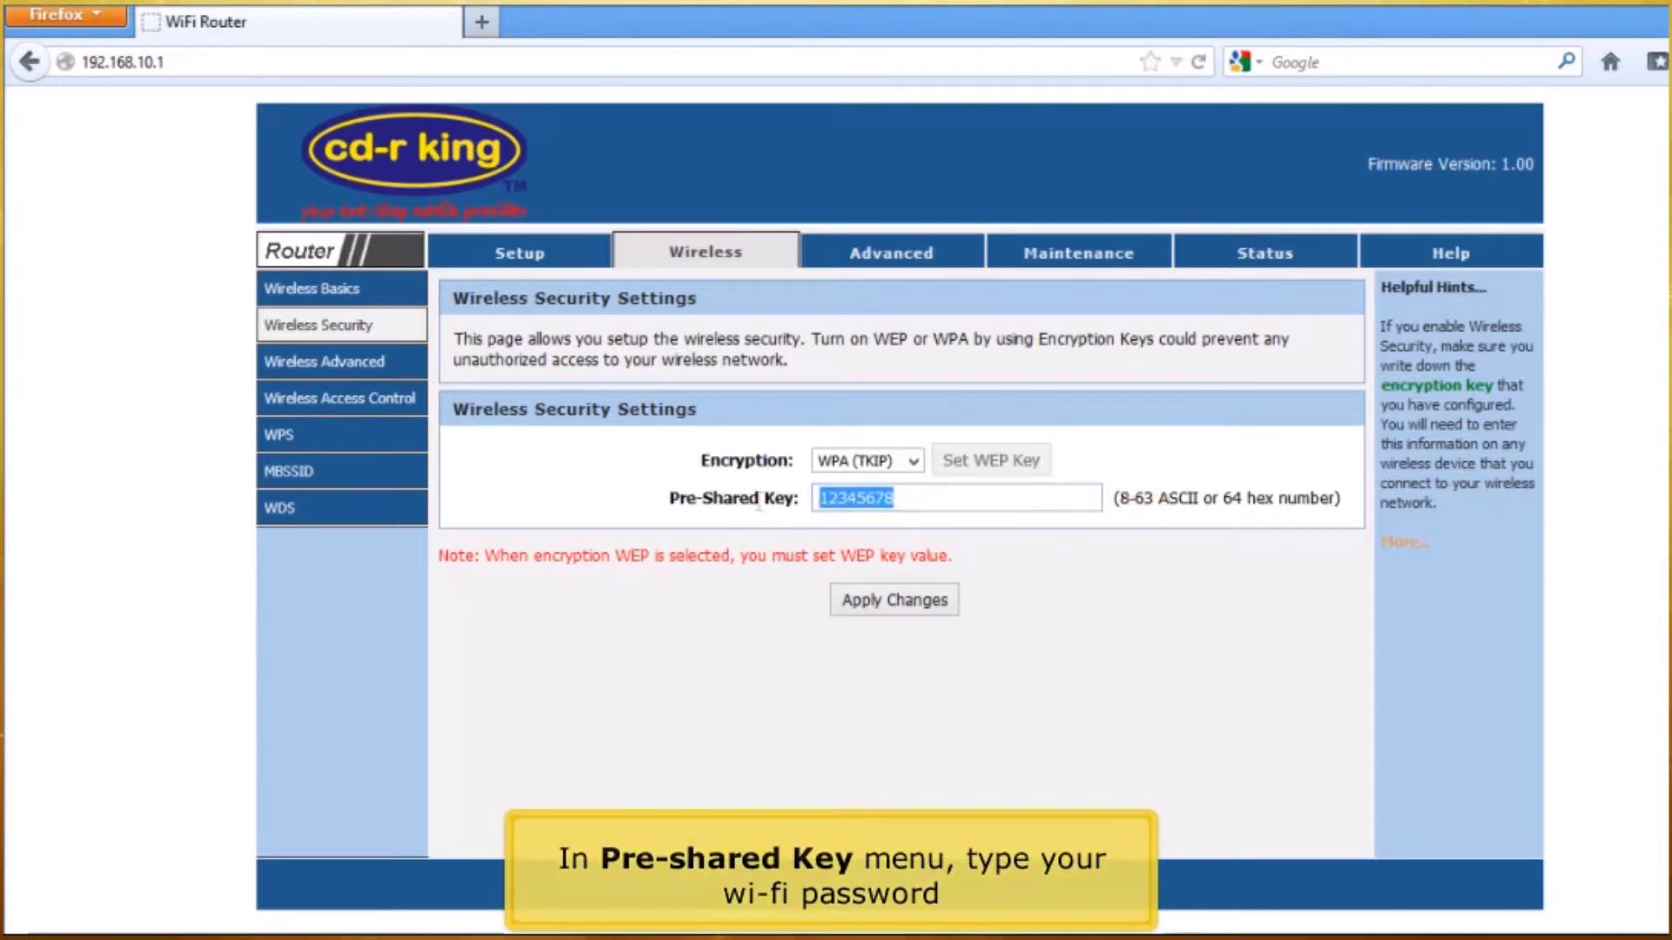
{"action": "type", "text": "1"}
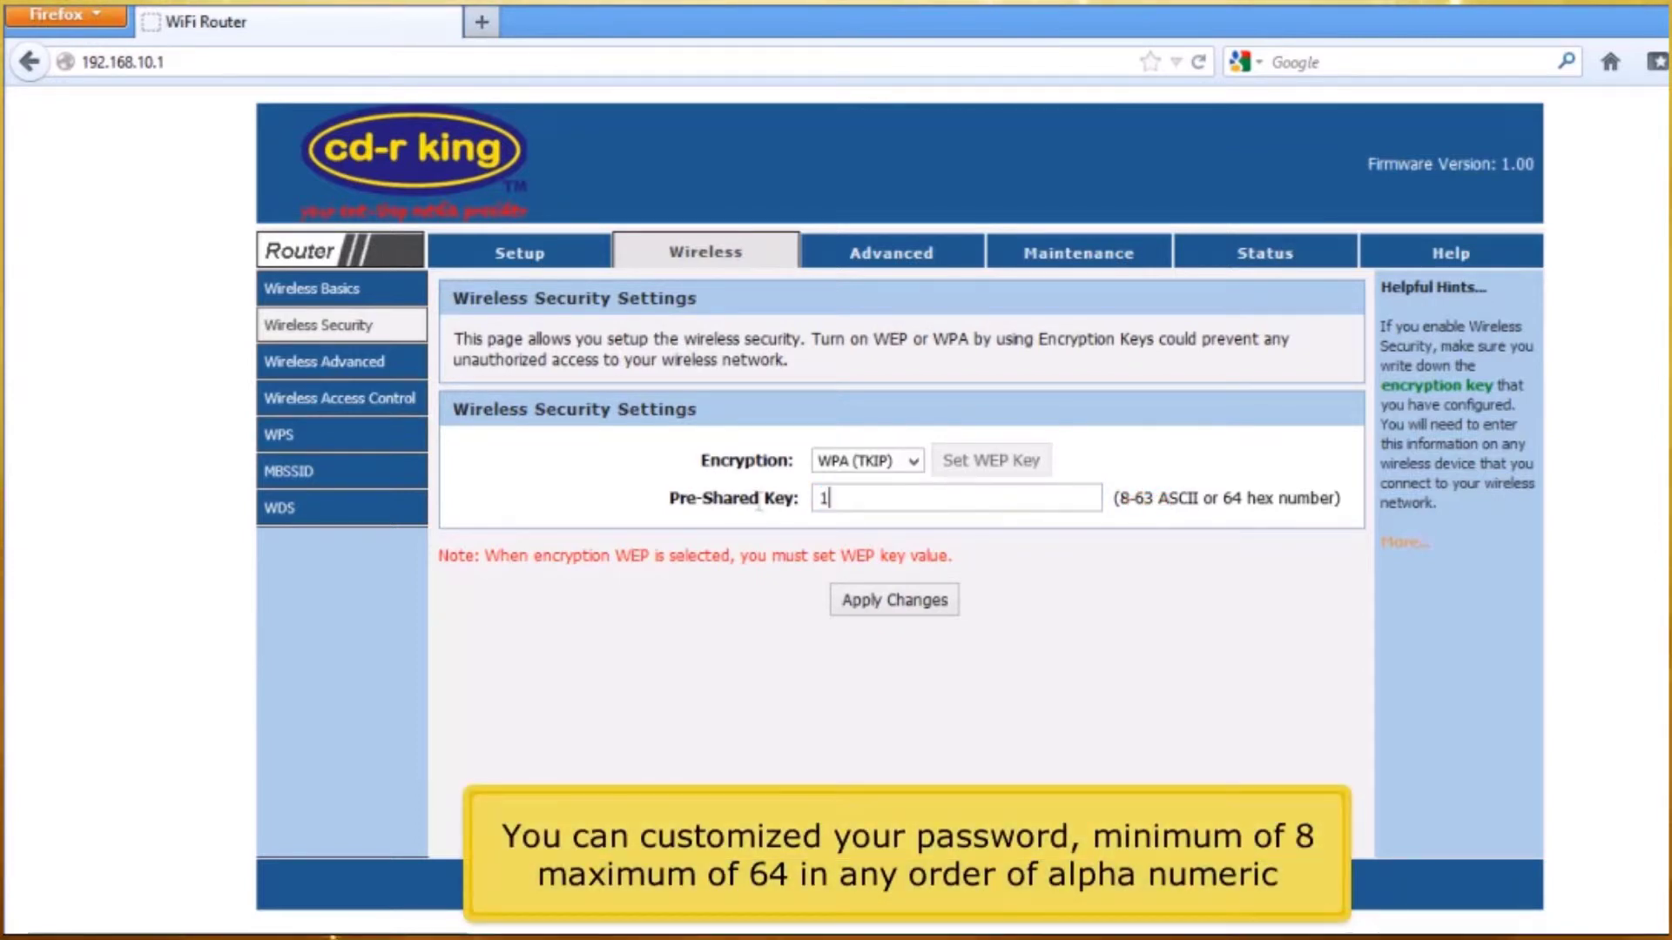
{"action": "type", "text": "234567890"}
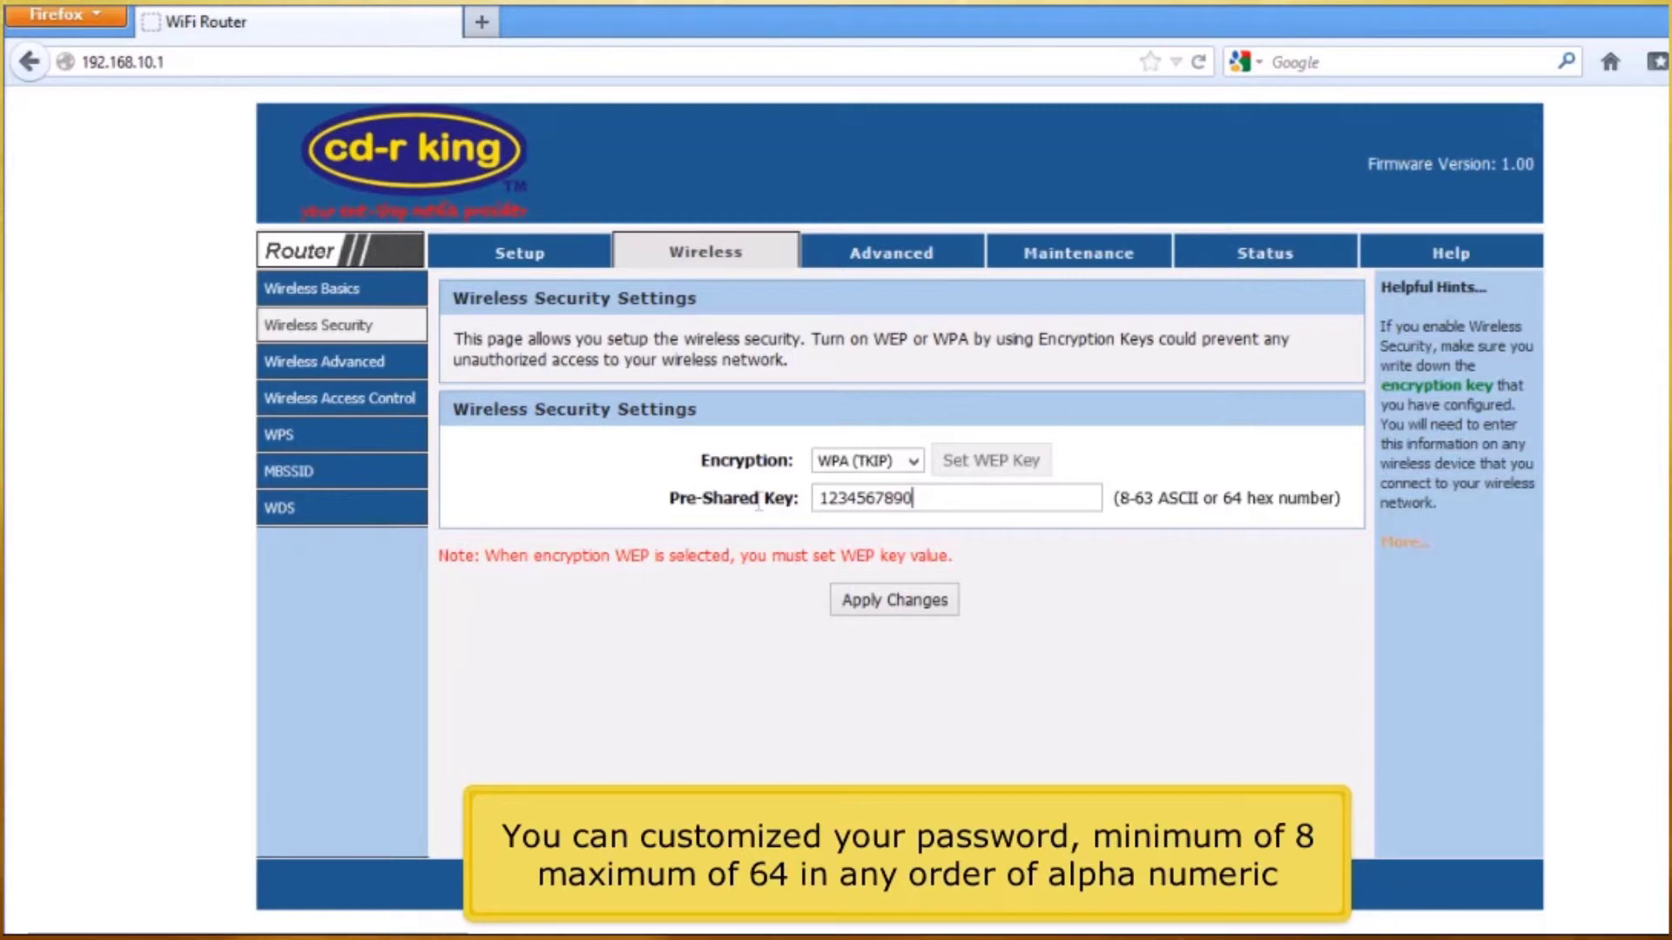
{"action": "left_click", "coordinate": [847, 601]}
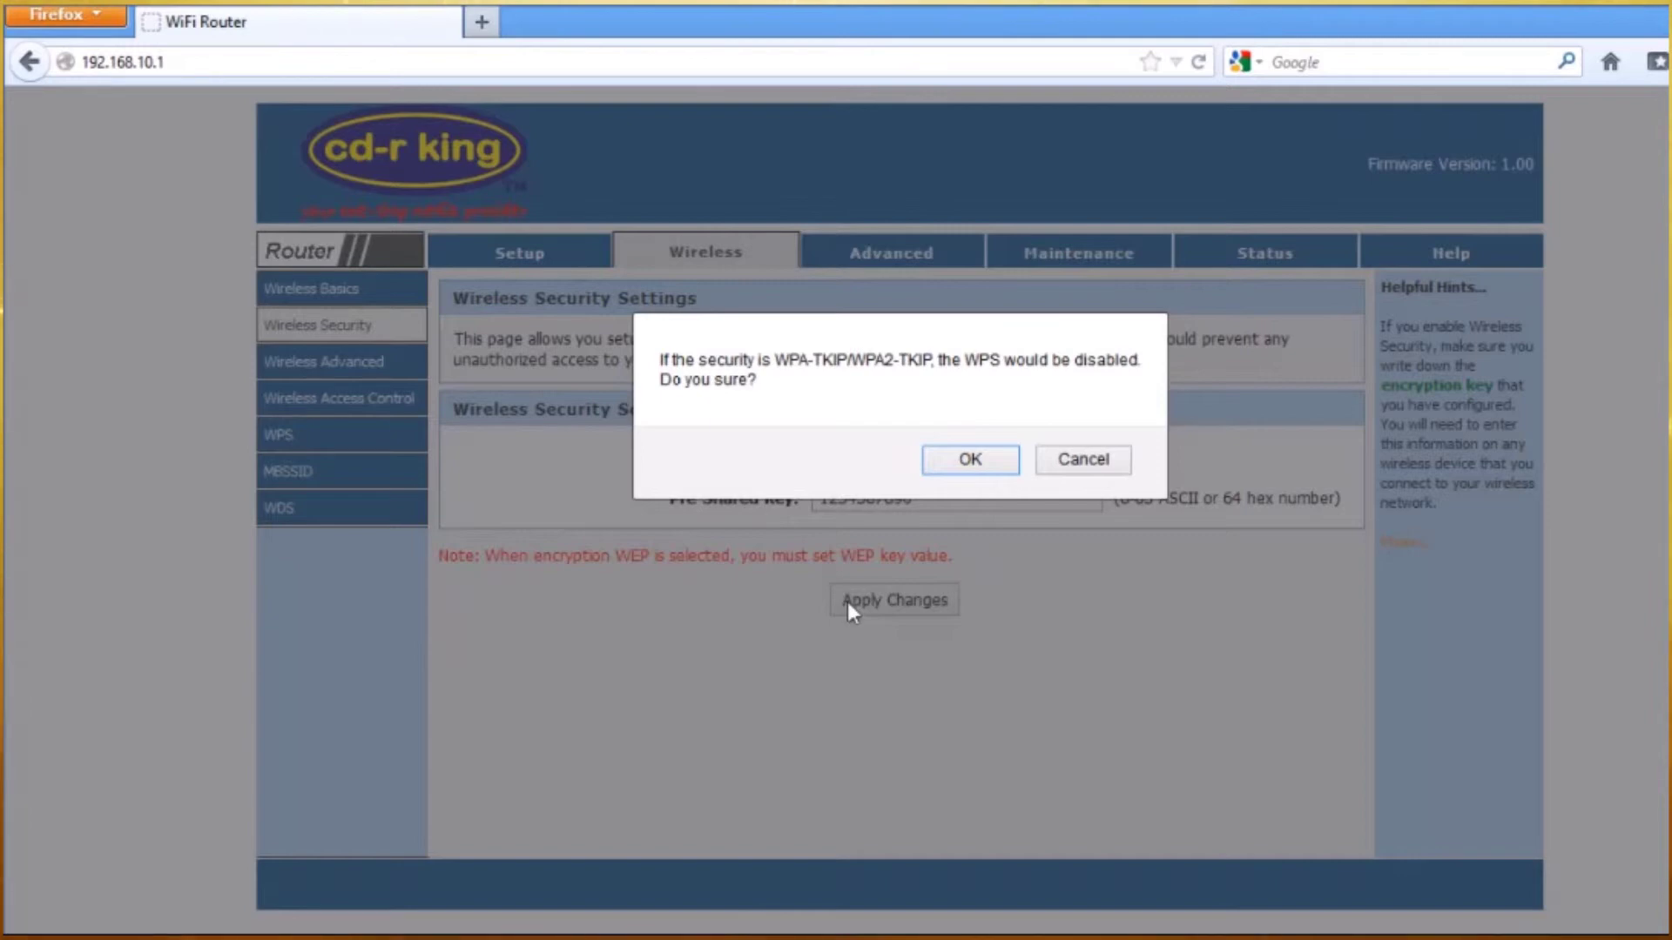
{"action": "left_click", "coordinate": [969, 460]}
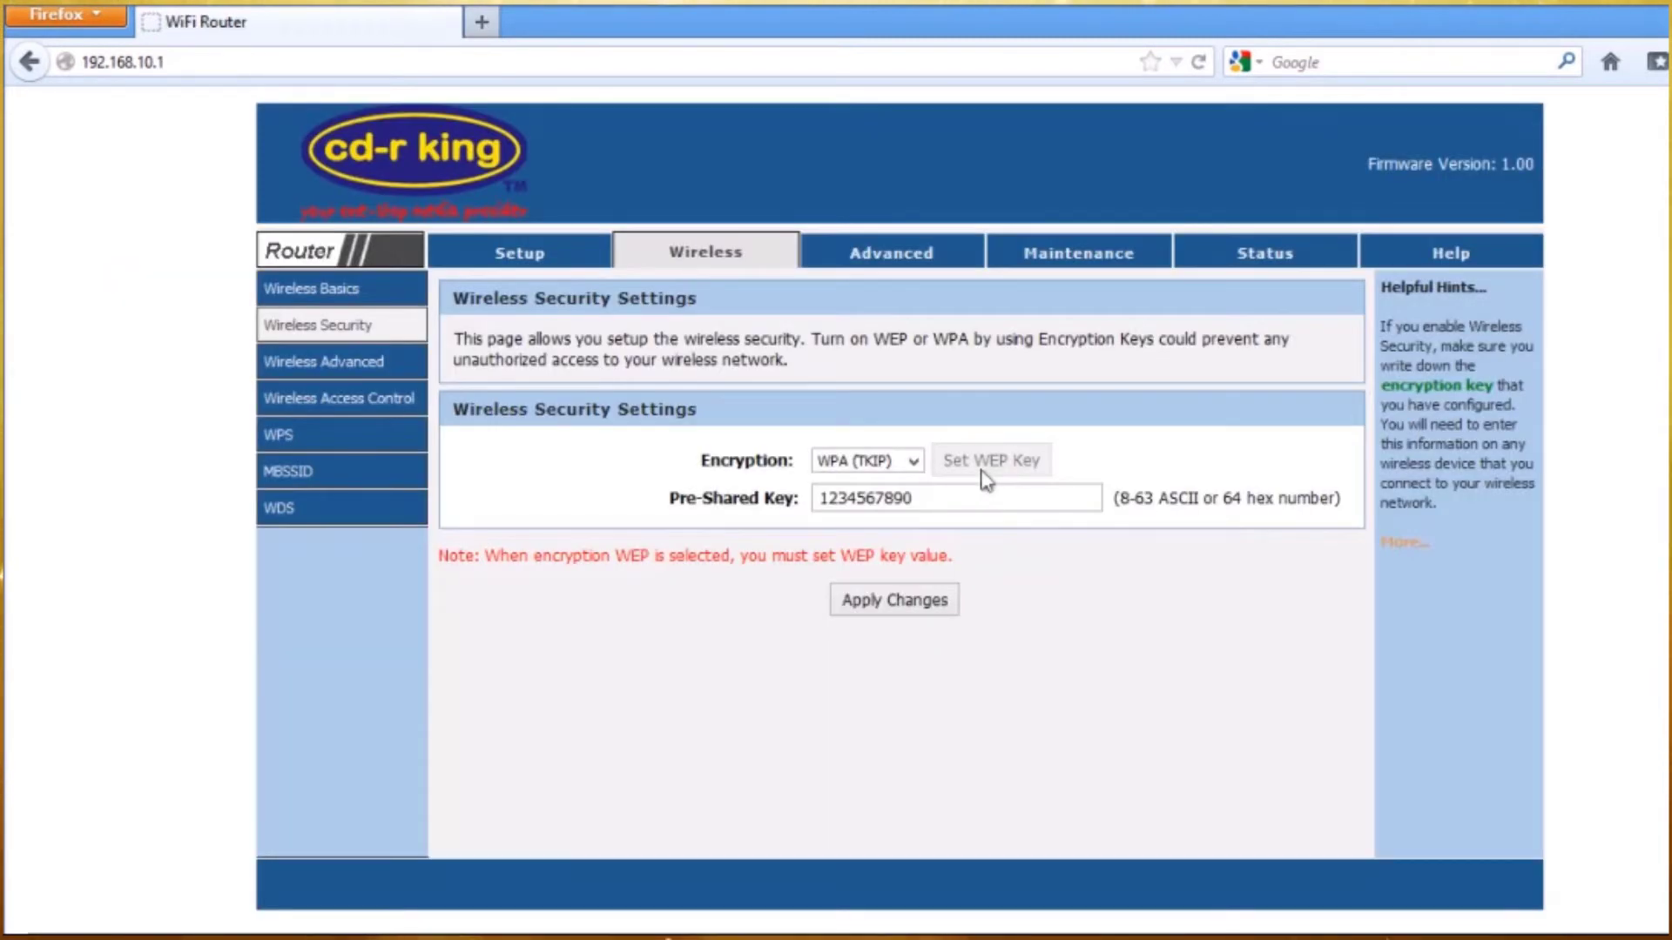
{"action": "left_click", "coordinate": [1245, 259]}
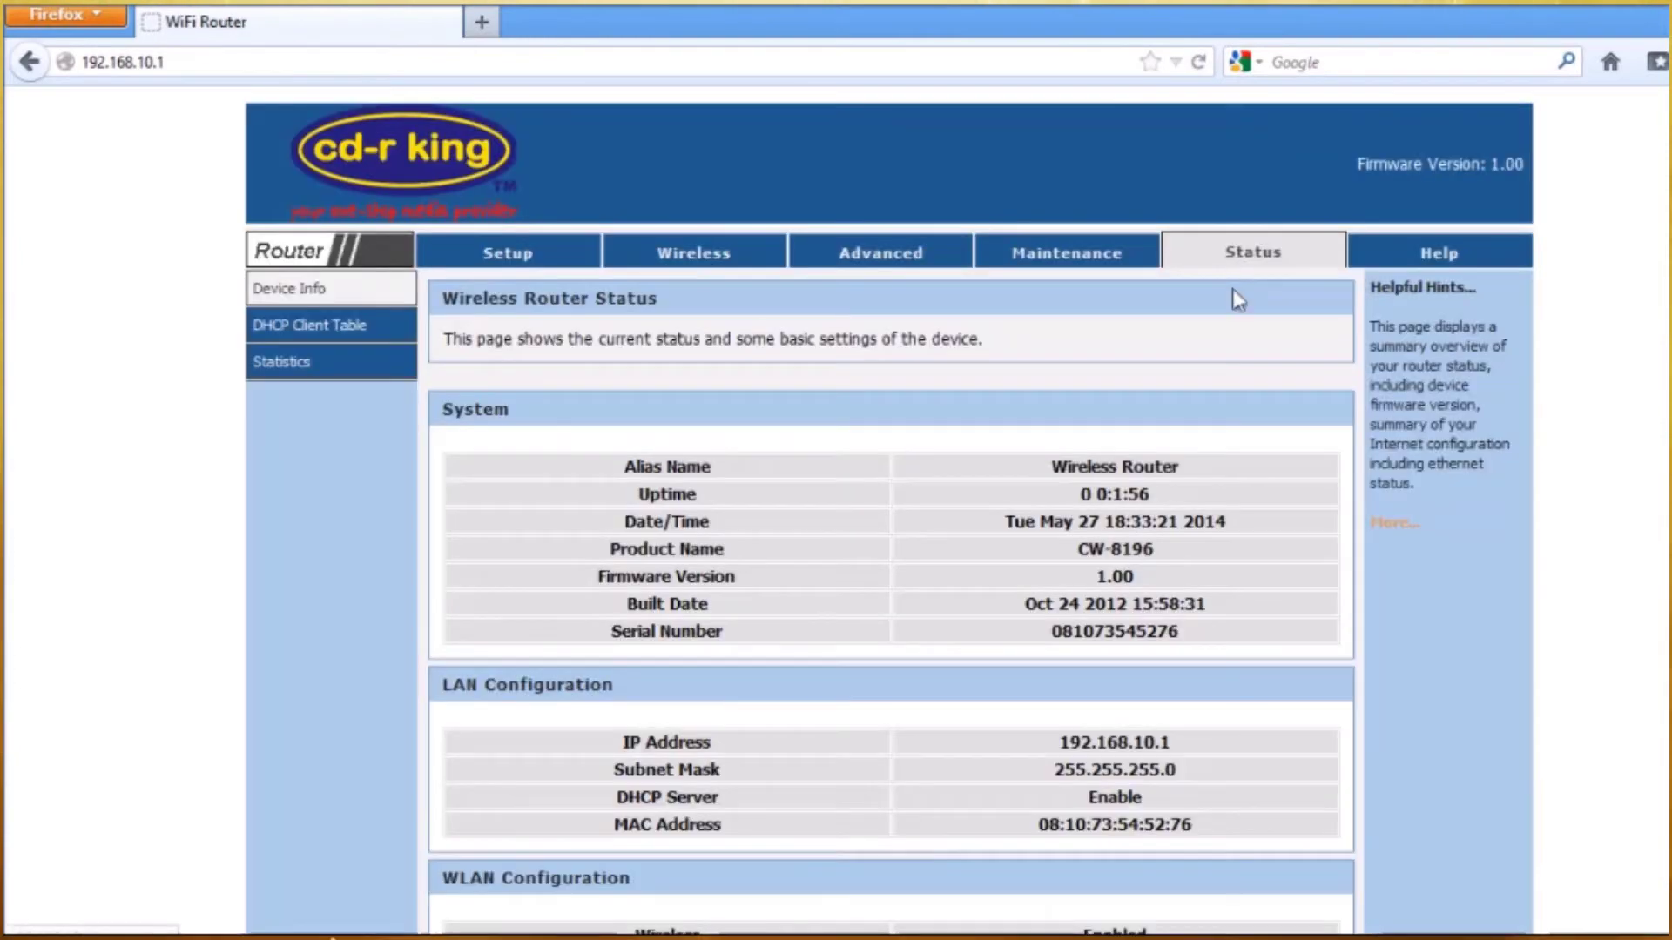
{"action": "scroll", "coordinate": [1231, 289], "scroll_direction": "down", "scroll_amount": 5}
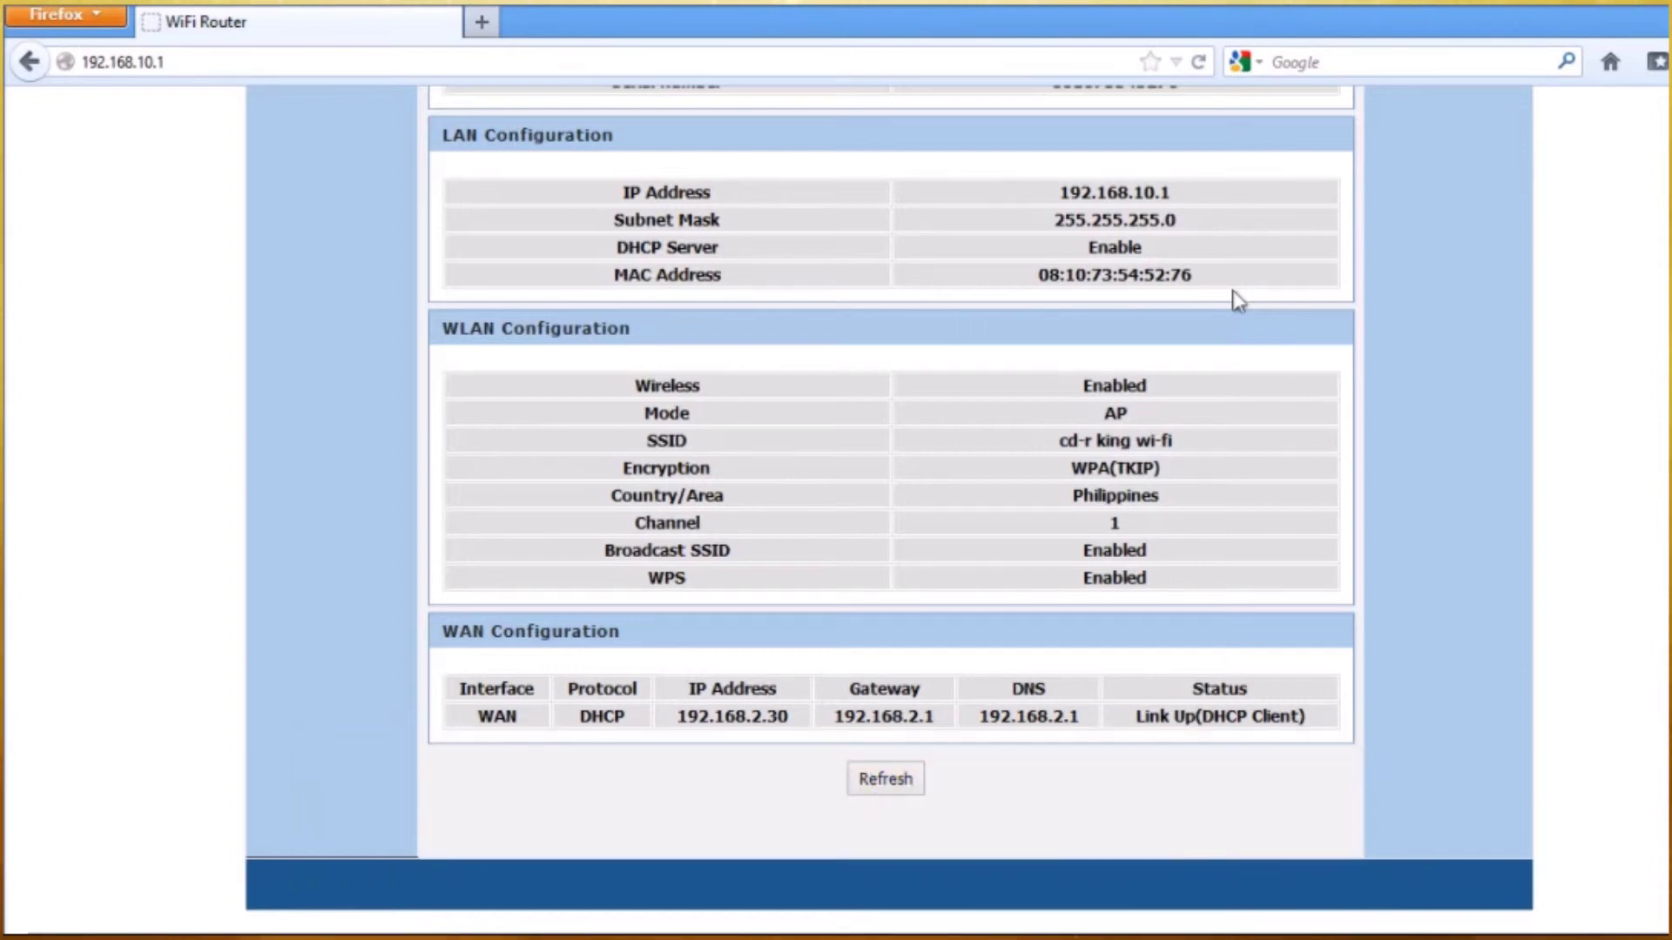
{"action": "left_click", "coordinate": [482, 23]}
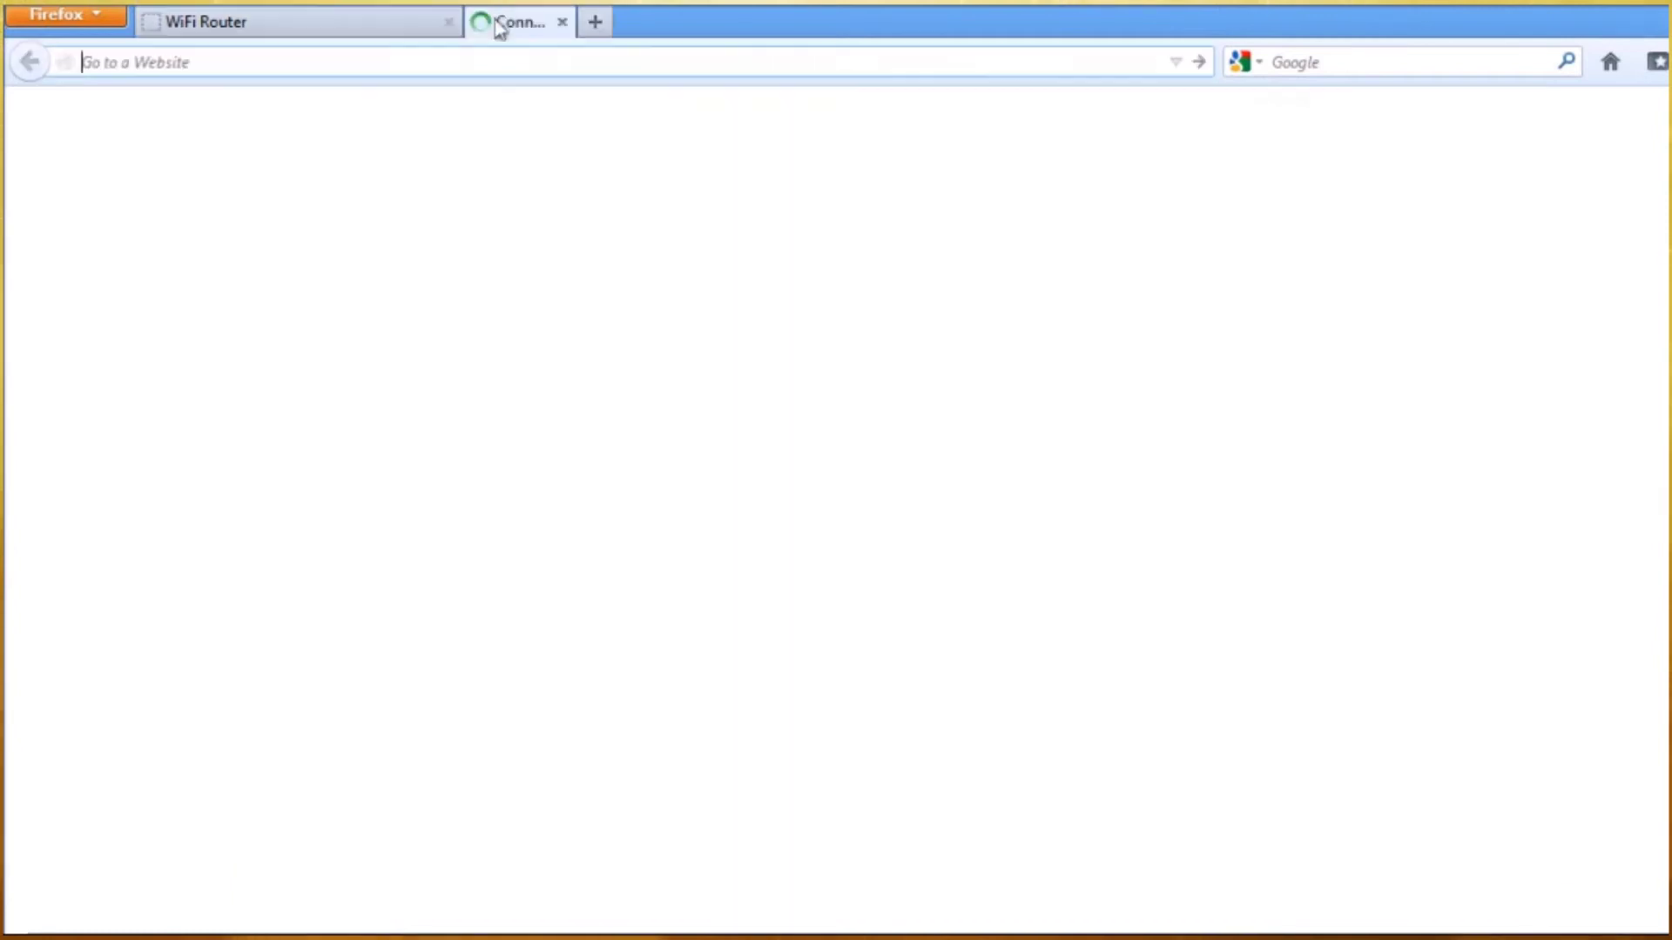
{"action": "type", "text": "www."}
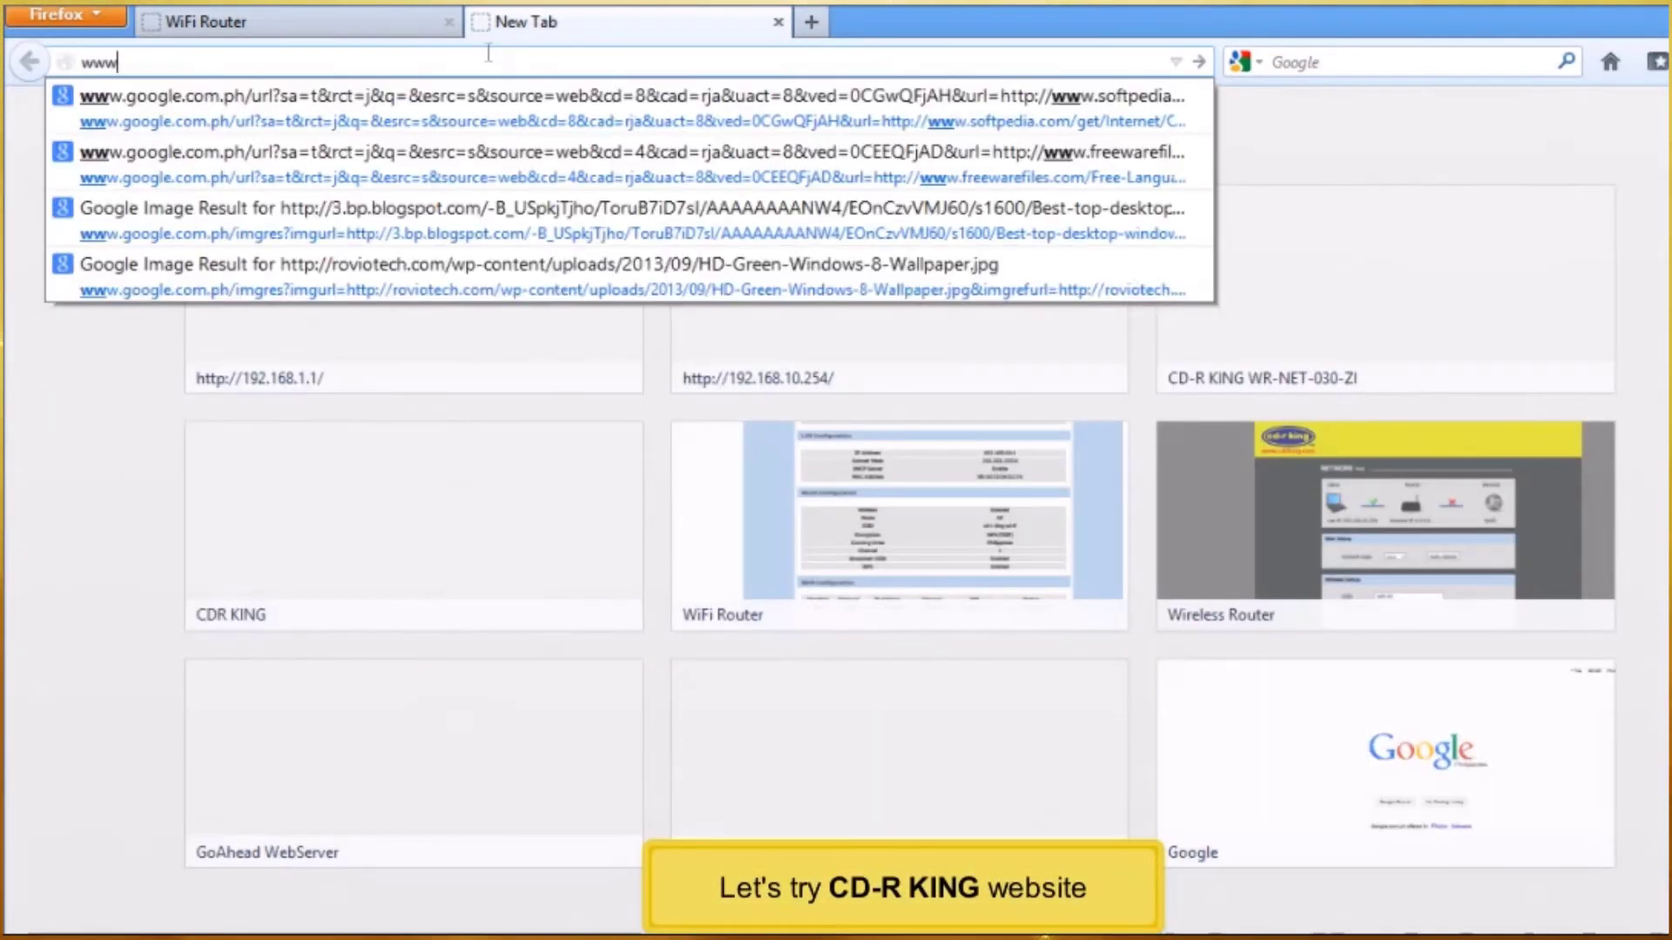